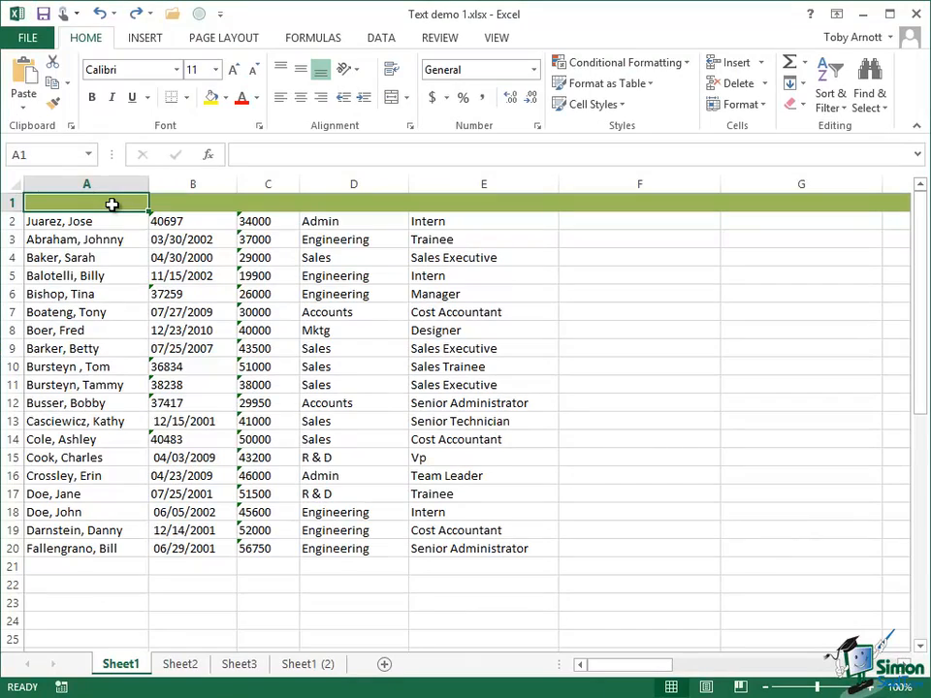
Enter the headings Name in A1 and Start Date in B1
text(Name)
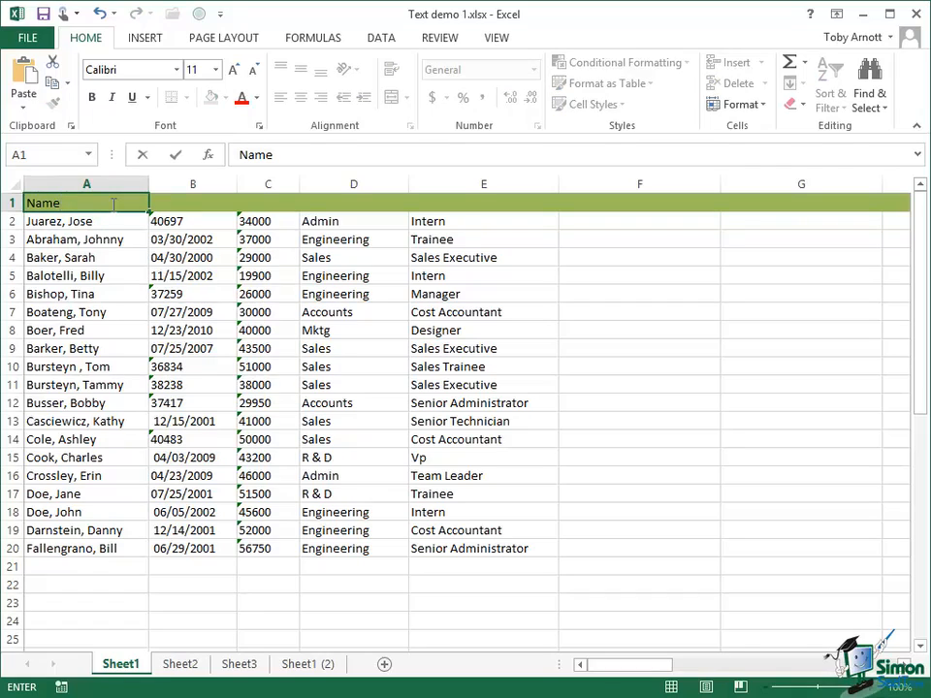
click(202, 203)
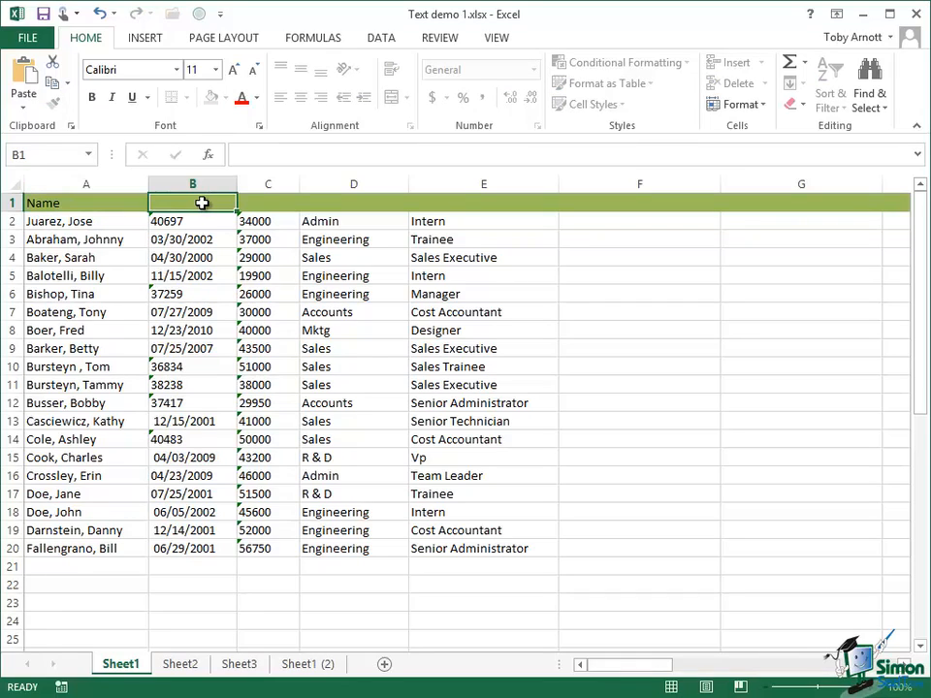
text(S)
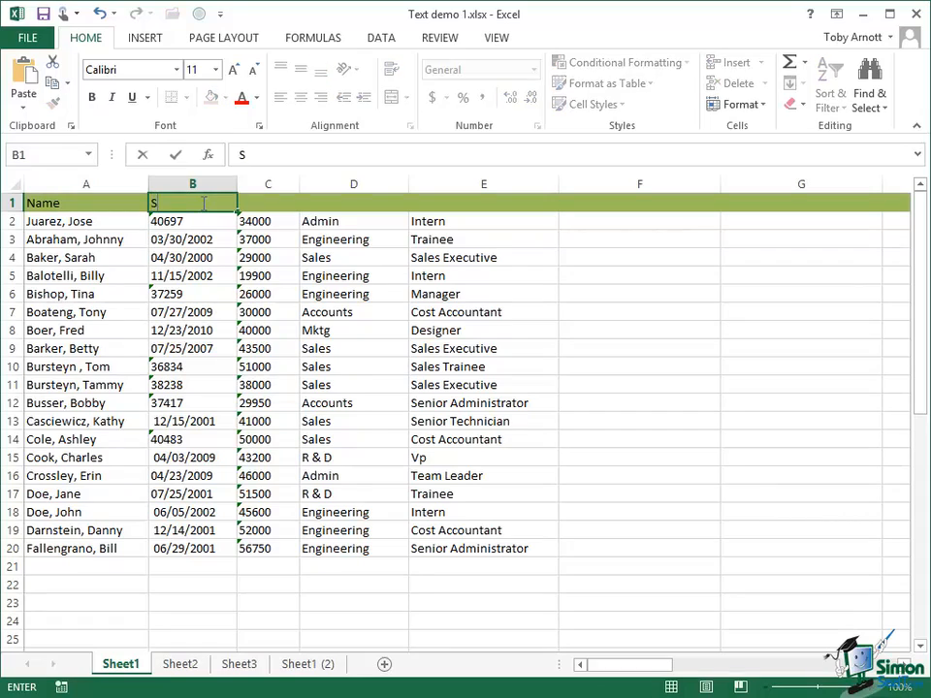
text(tart Date)
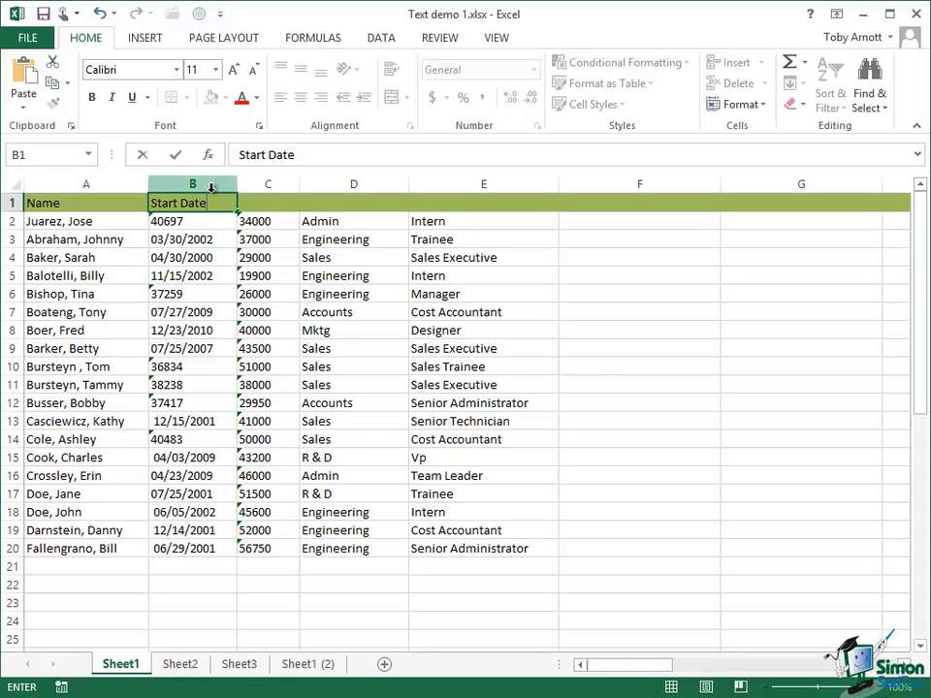
Convert the text value 40697 in B2 into a real number
click(182, 221)
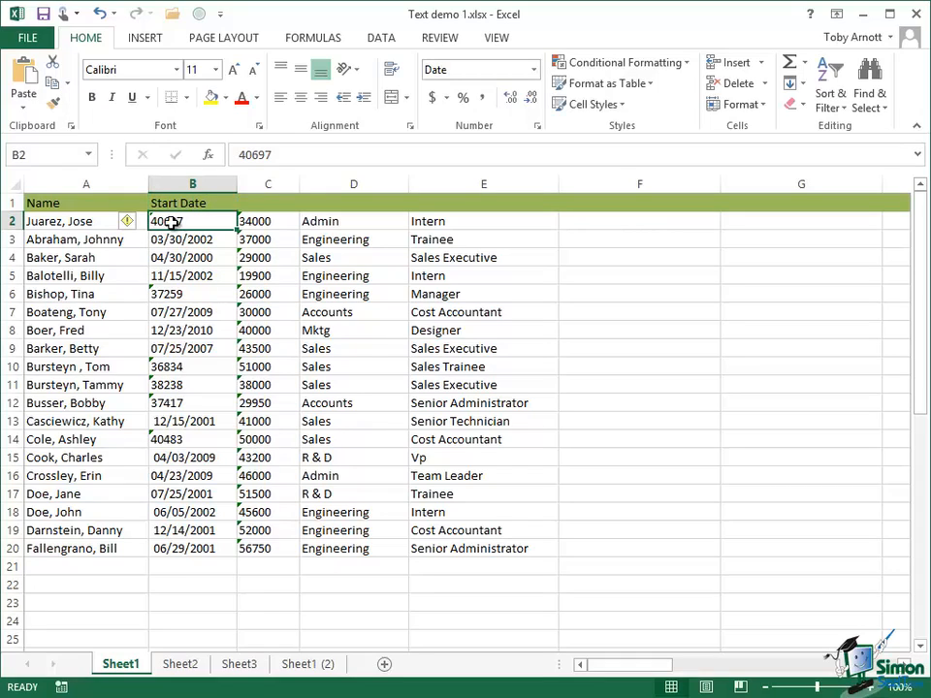
mouse_move(131, 227)
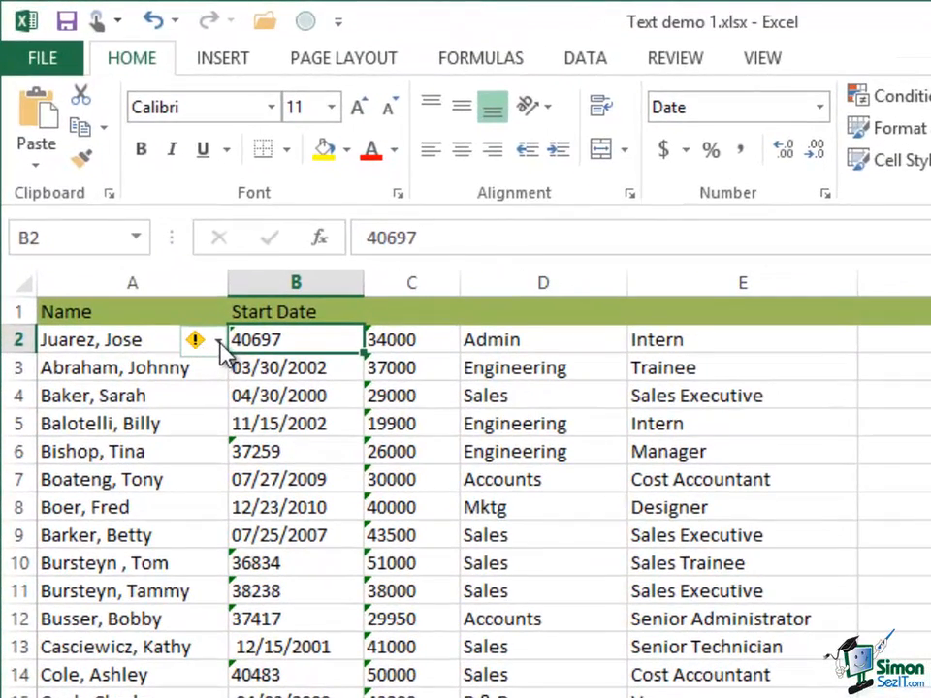
click(219, 342)
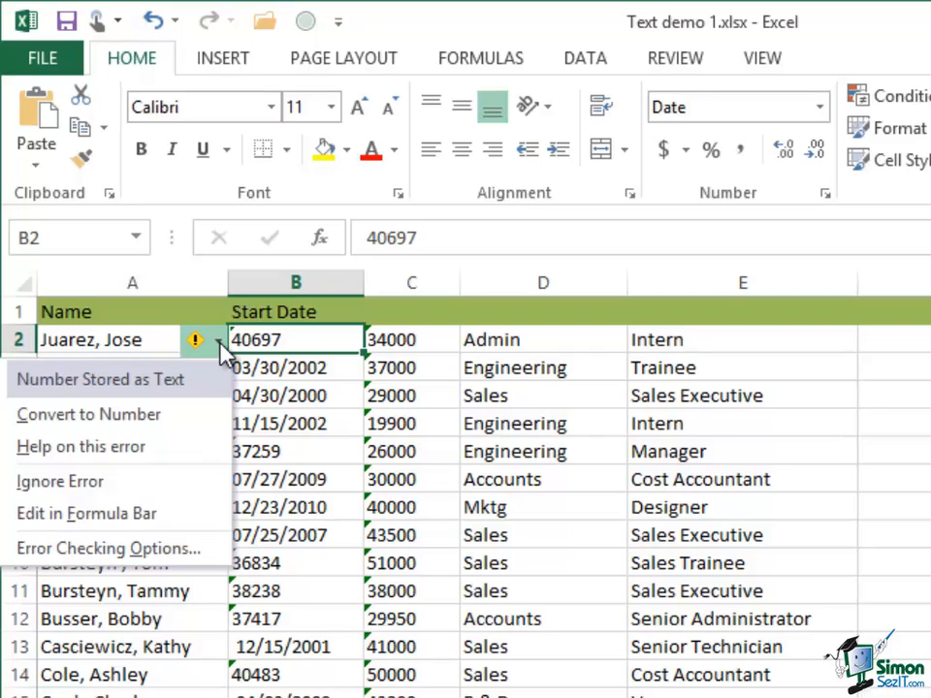
click(140, 417)
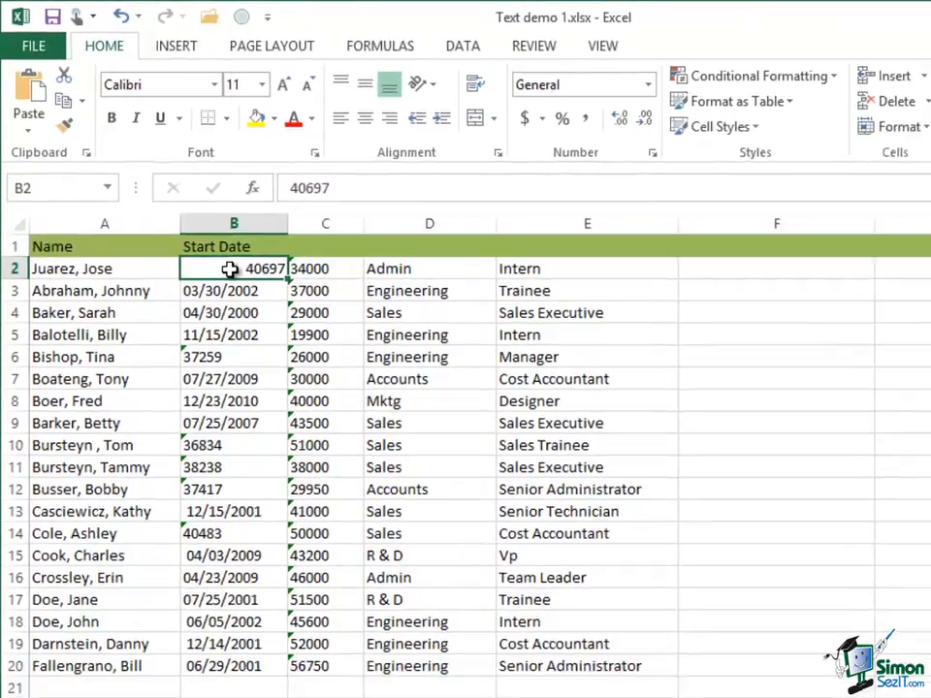
Give B2 the first Date format so 40697 displays as 6/3/2011
right_click(281, 329)
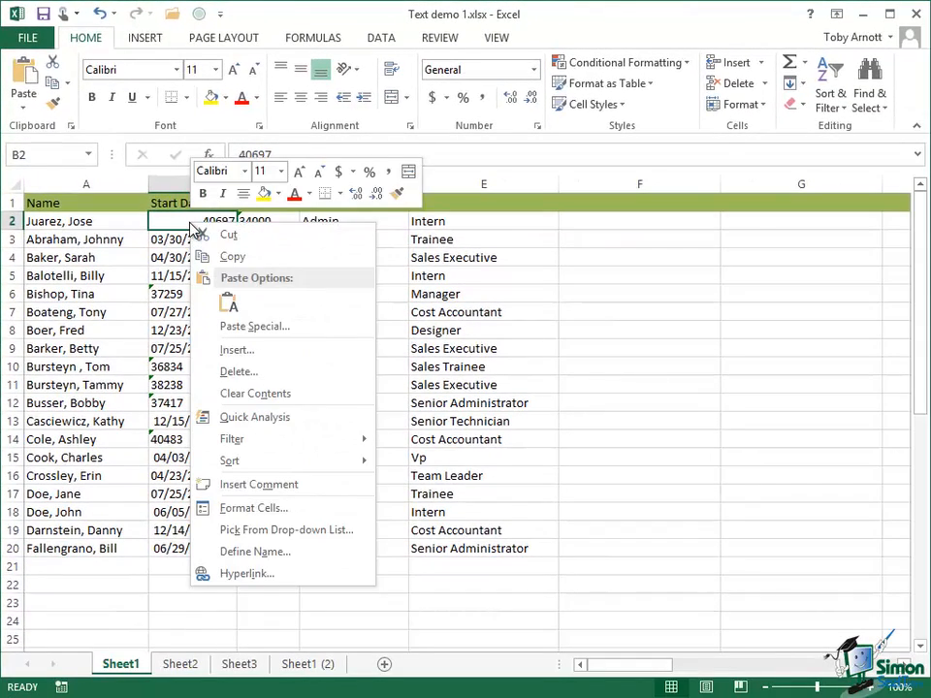
click(248, 510)
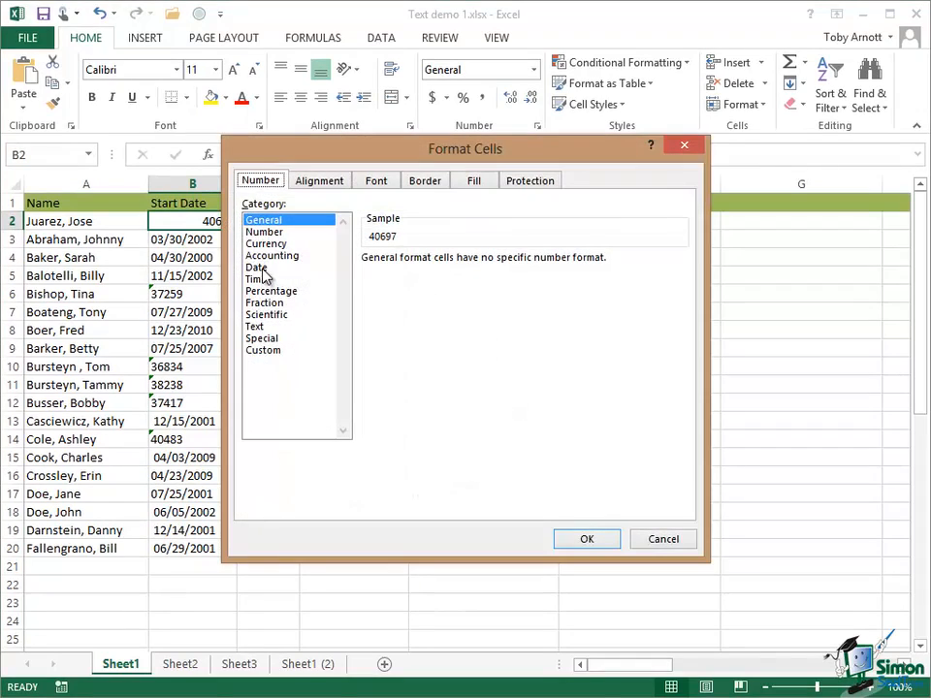
click(258, 269)
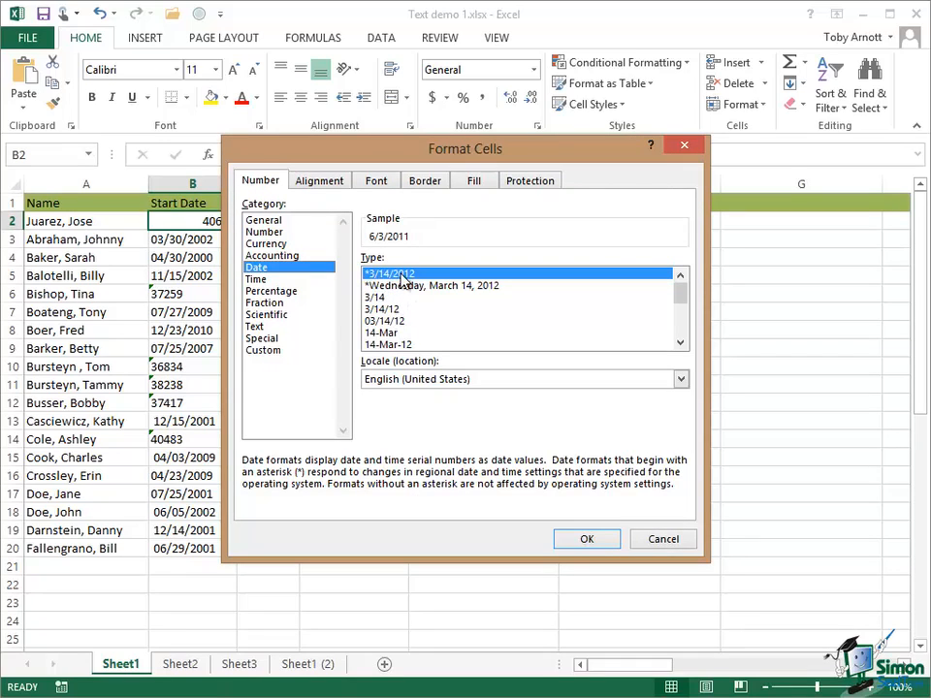
click(590, 541)
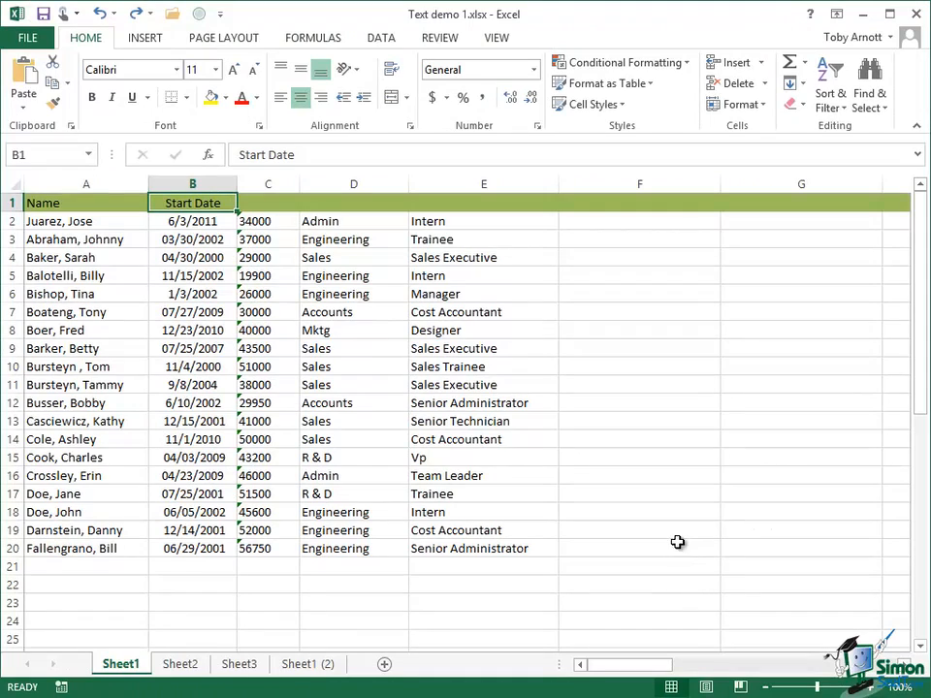
Type the Salary heading into C1, leaving C2's number-as-text warning unchanged
click(261, 201)
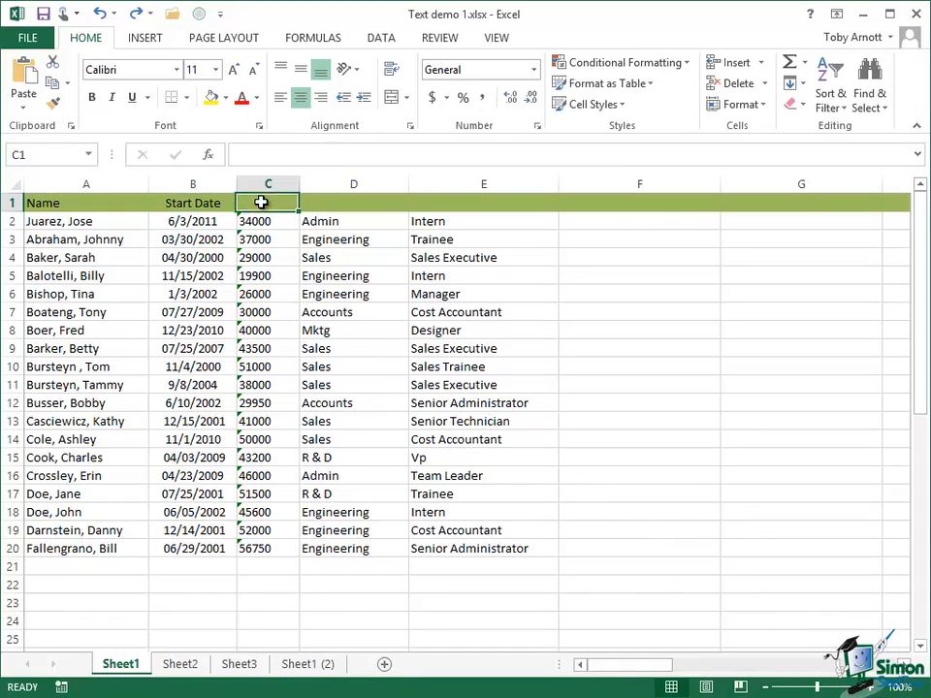
text(Salary)
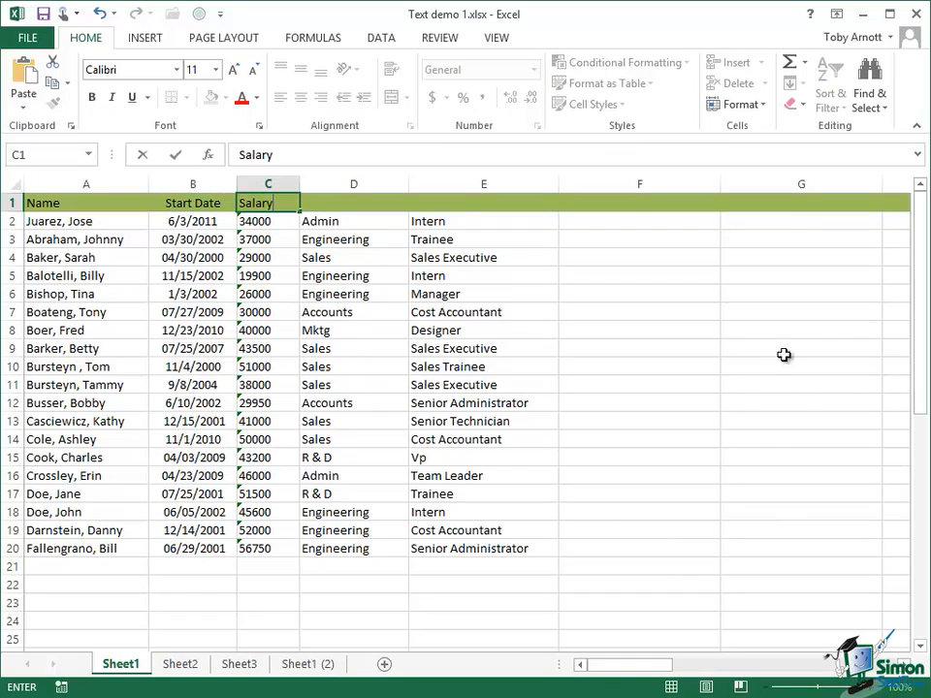
click(263, 222)
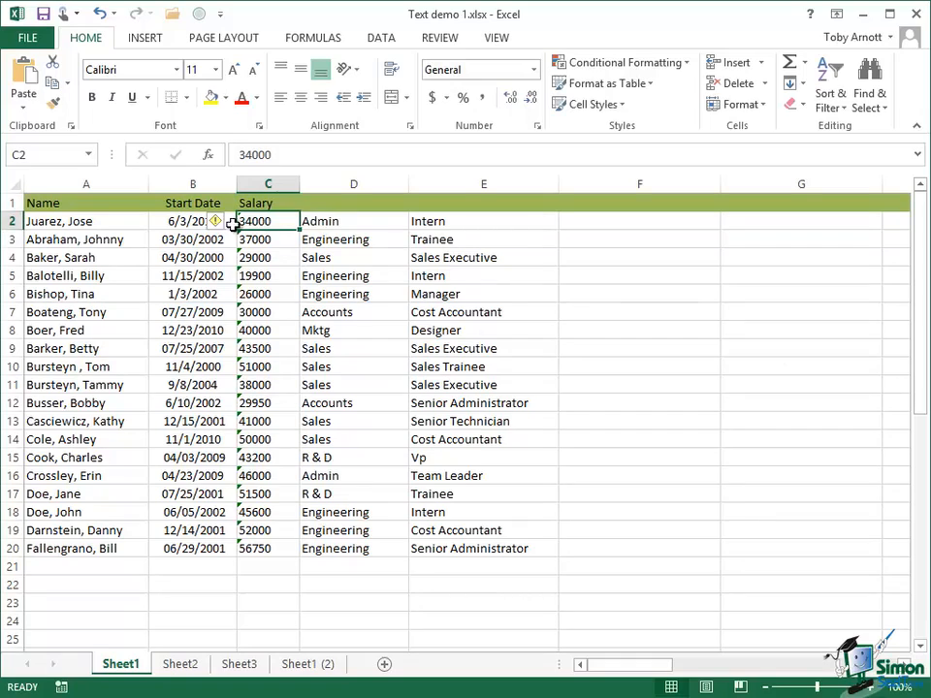
click(216, 222)
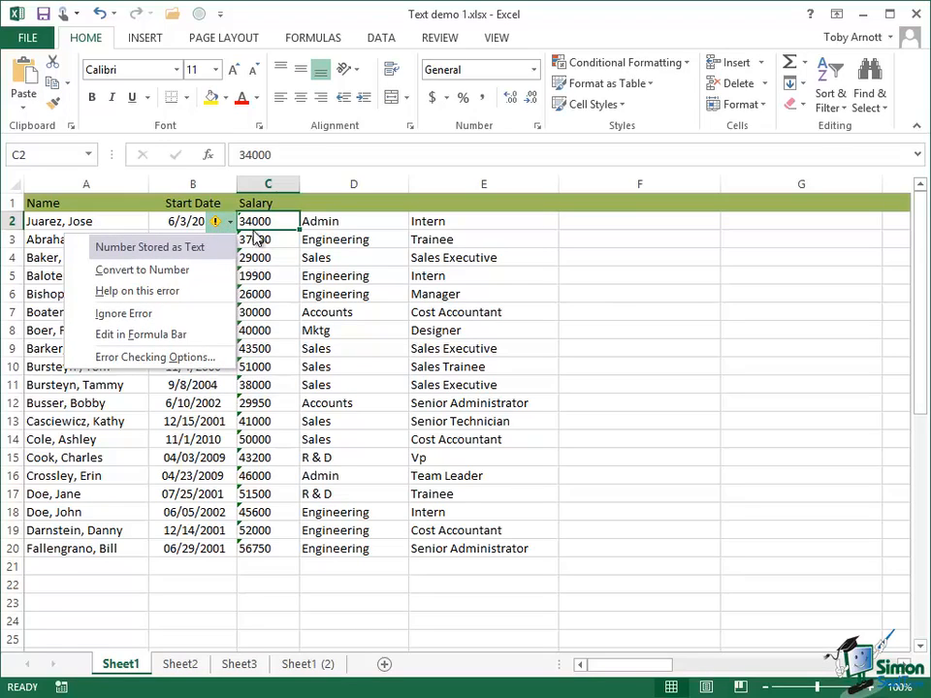
click(267, 221)
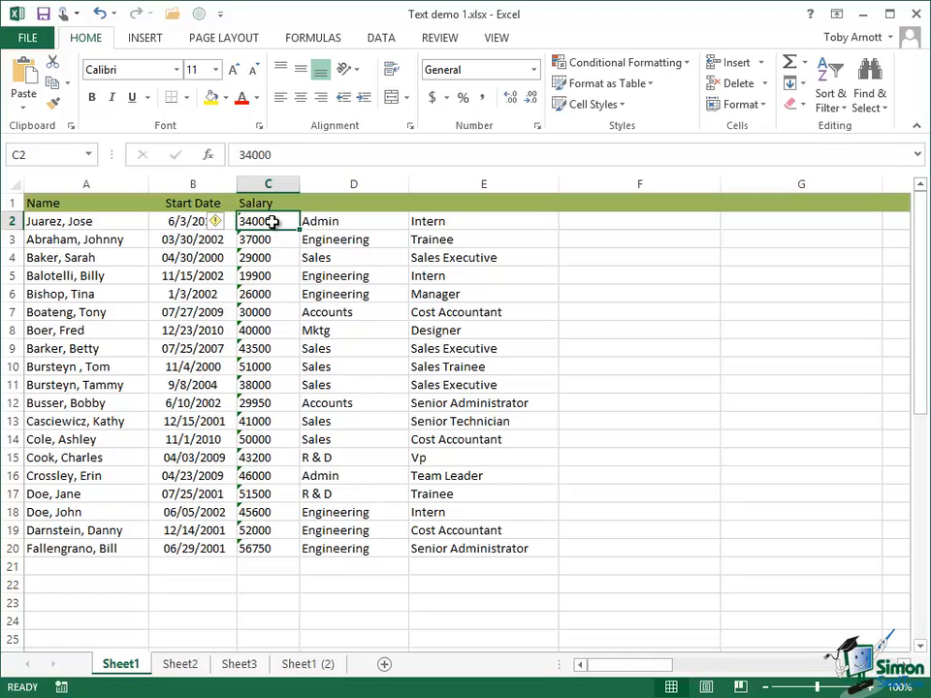
Convert all salaries in C2:C20 from text to real numbers
drag(273, 221, 277, 550)
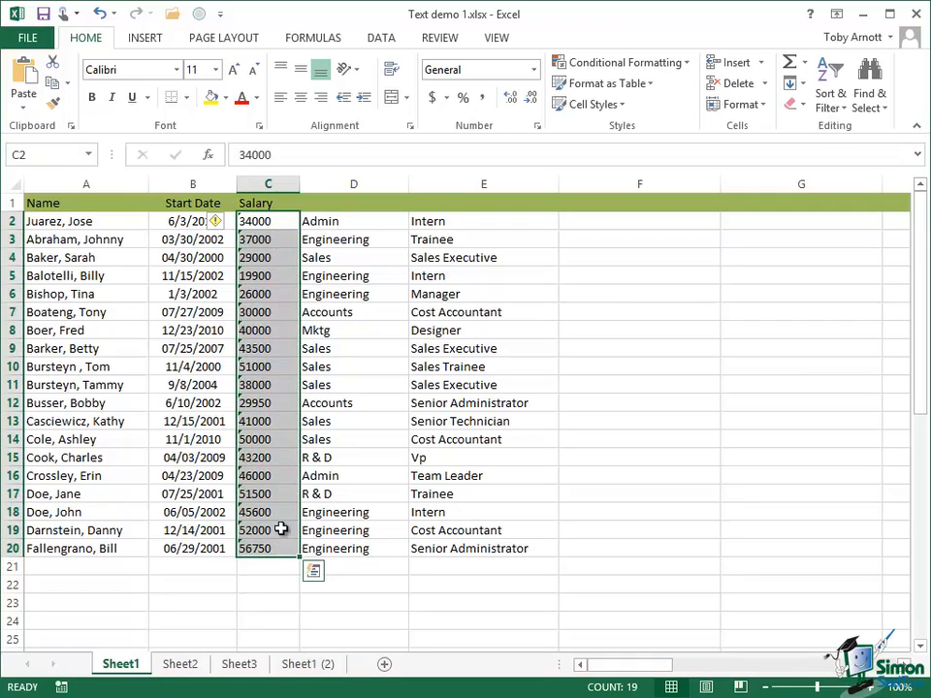
click(232, 224)
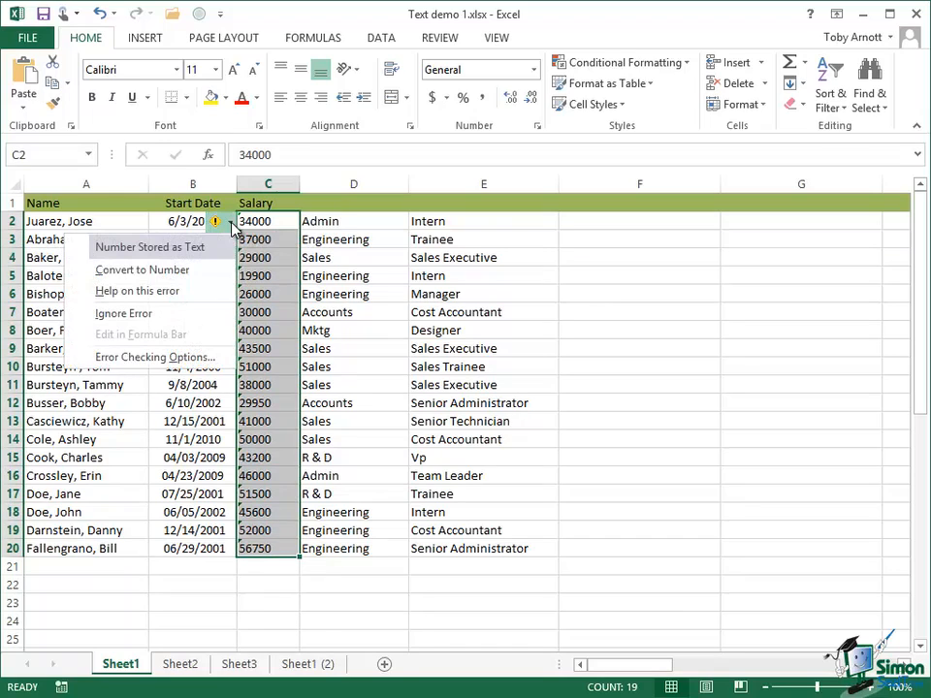
click(137, 272)
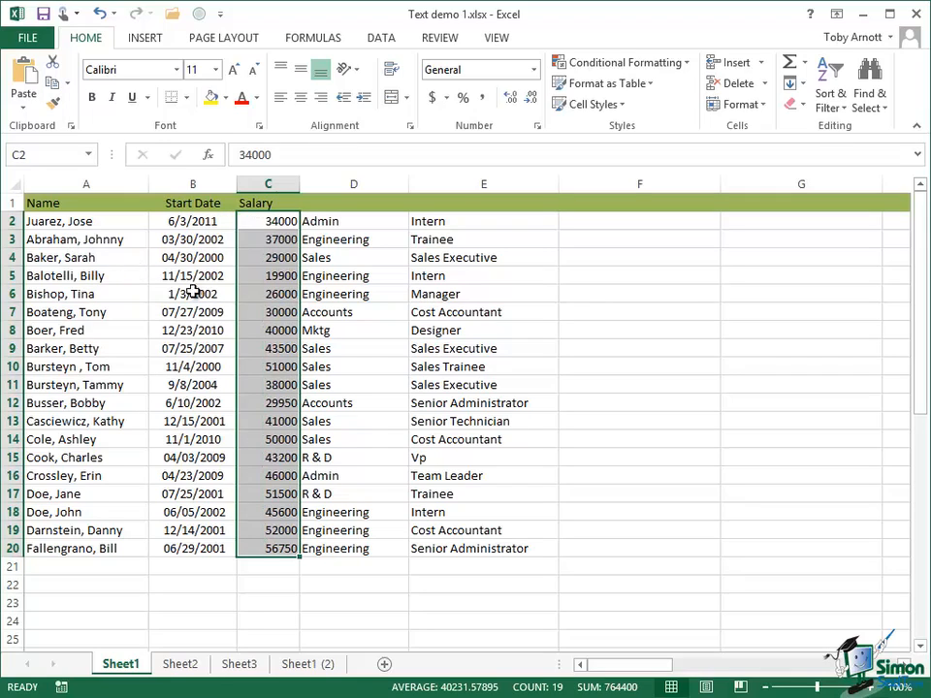
Format the salaries in C2:C20 as Currency with 0 decimal places, e.g. $34,000
right_click(281, 225)
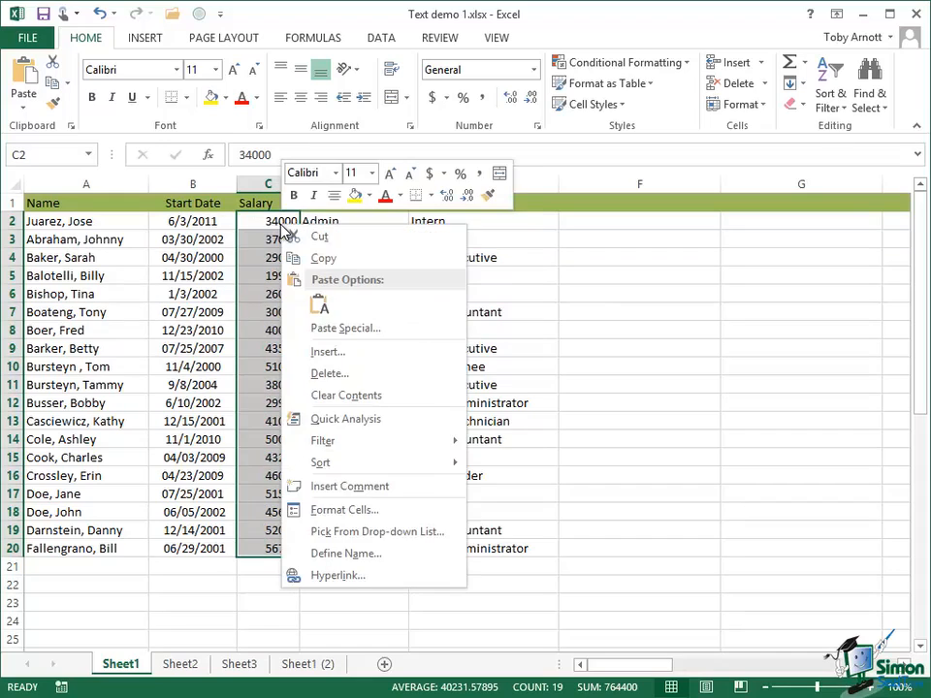
click(345, 510)
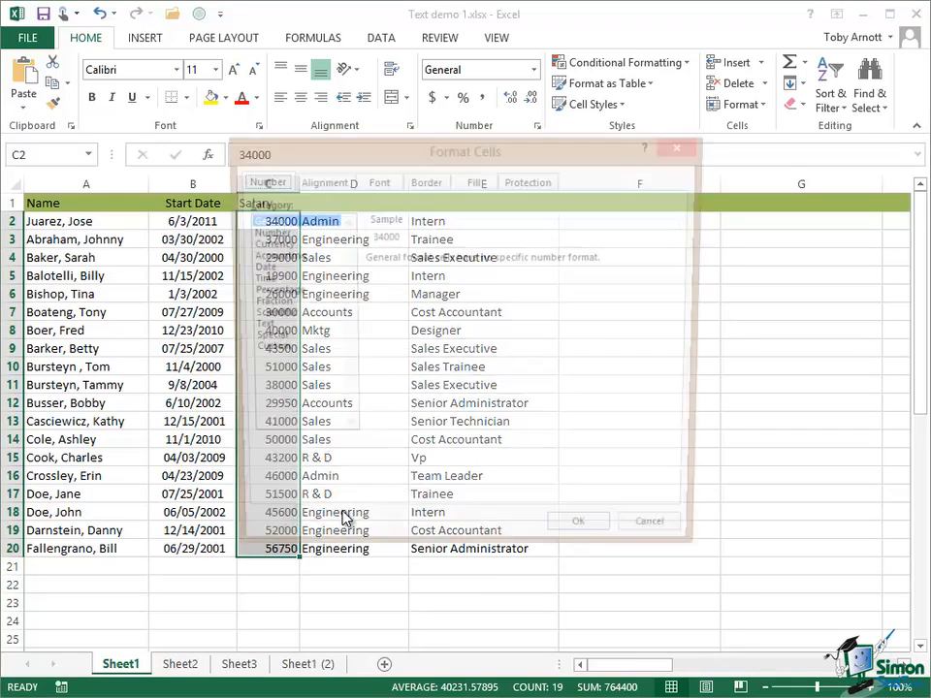
click(273, 246)
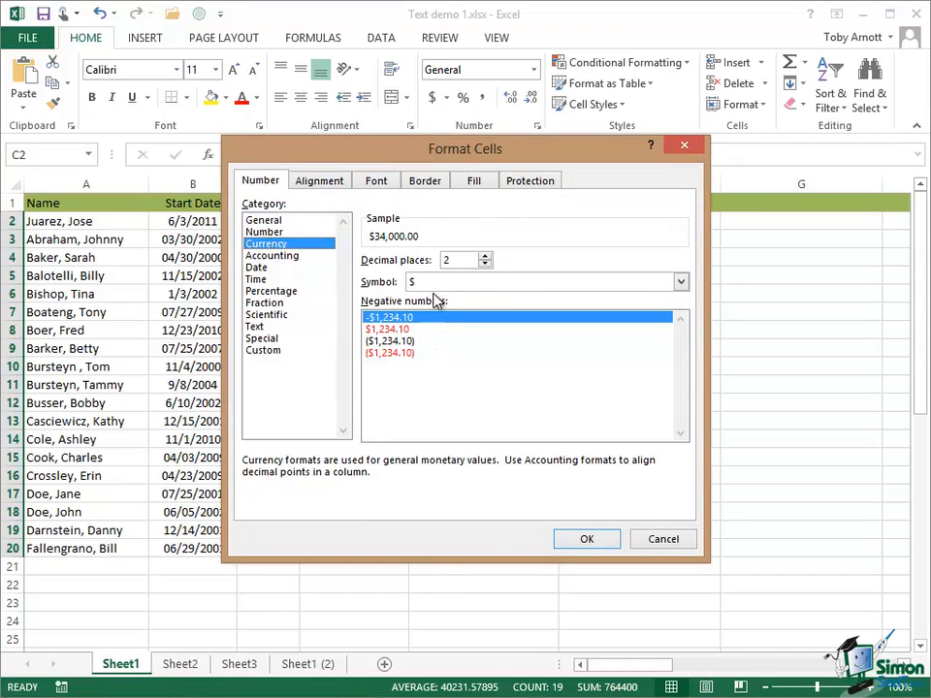
click(485, 265)
click(485, 264)
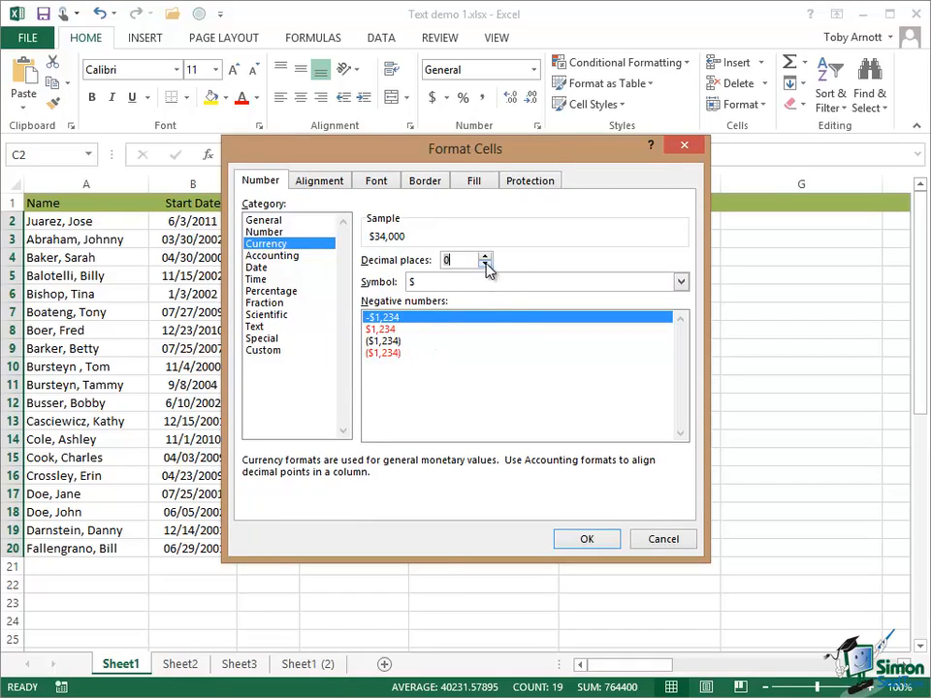
click(589, 538)
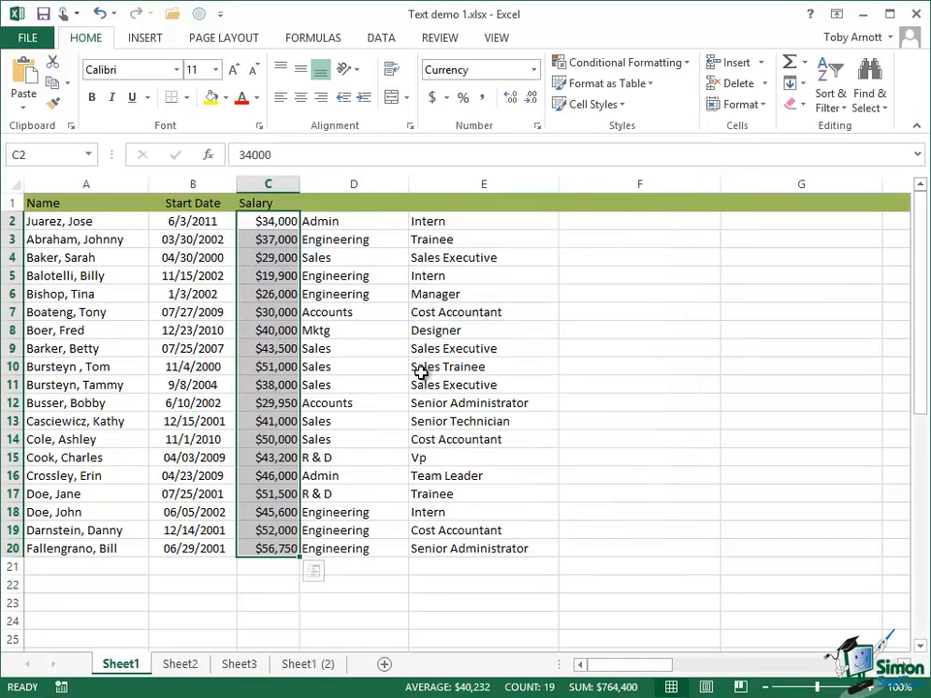
click(269, 184)
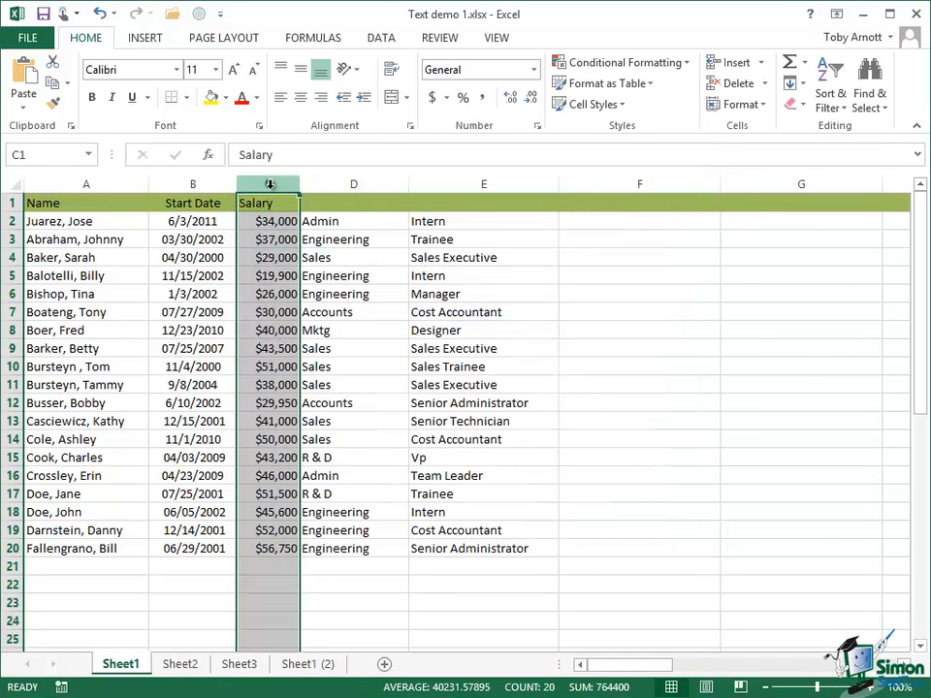
Centre the Salary heading and amounts in column C
click(301, 98)
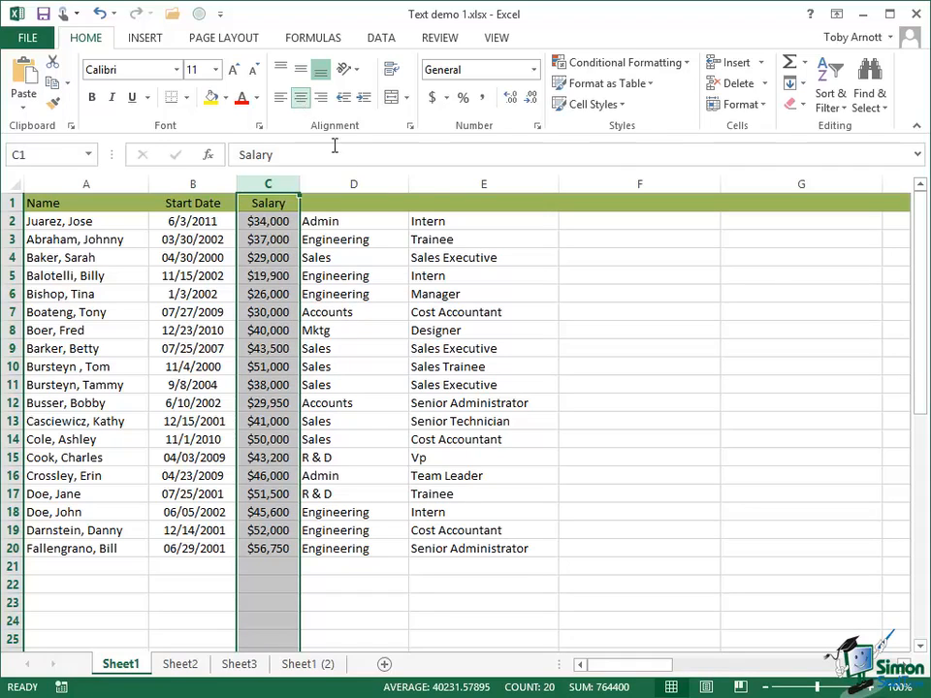
click(354, 199)
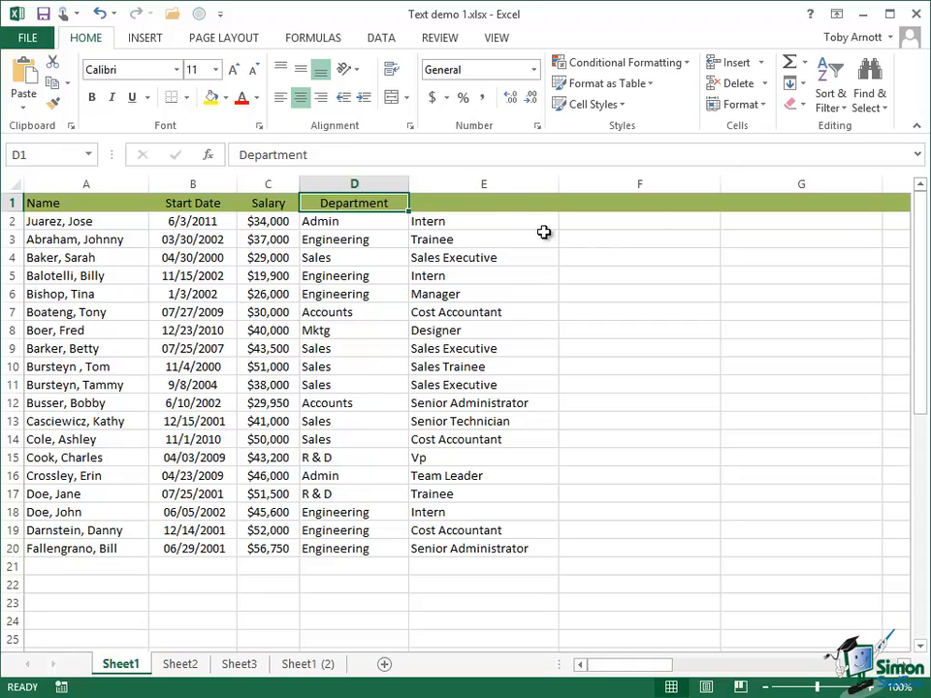
Insert a blank column at E so the job titles shift to column F
click(485, 183)
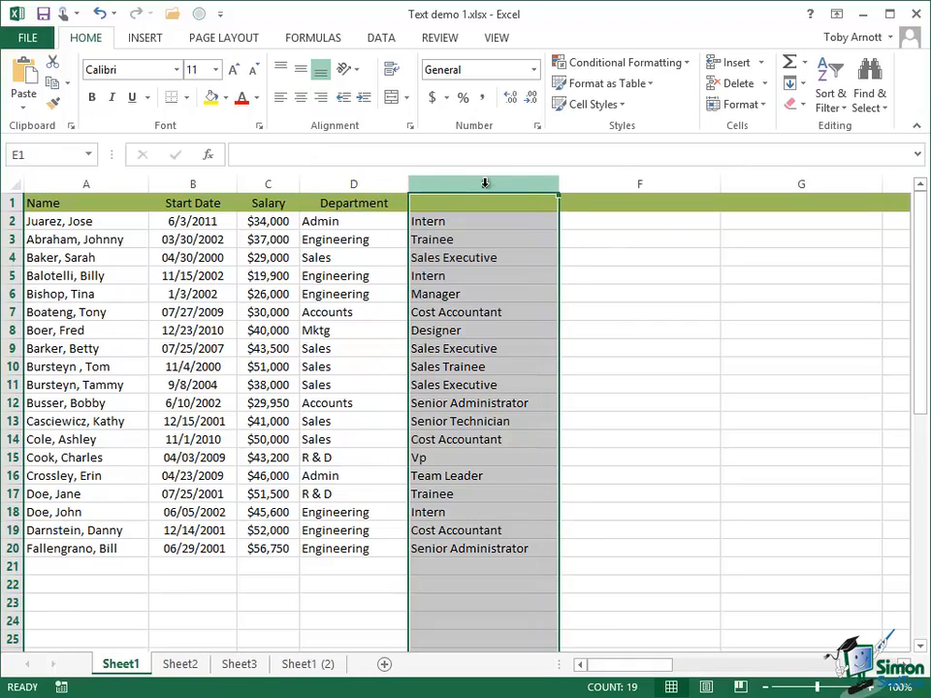
click(760, 63)
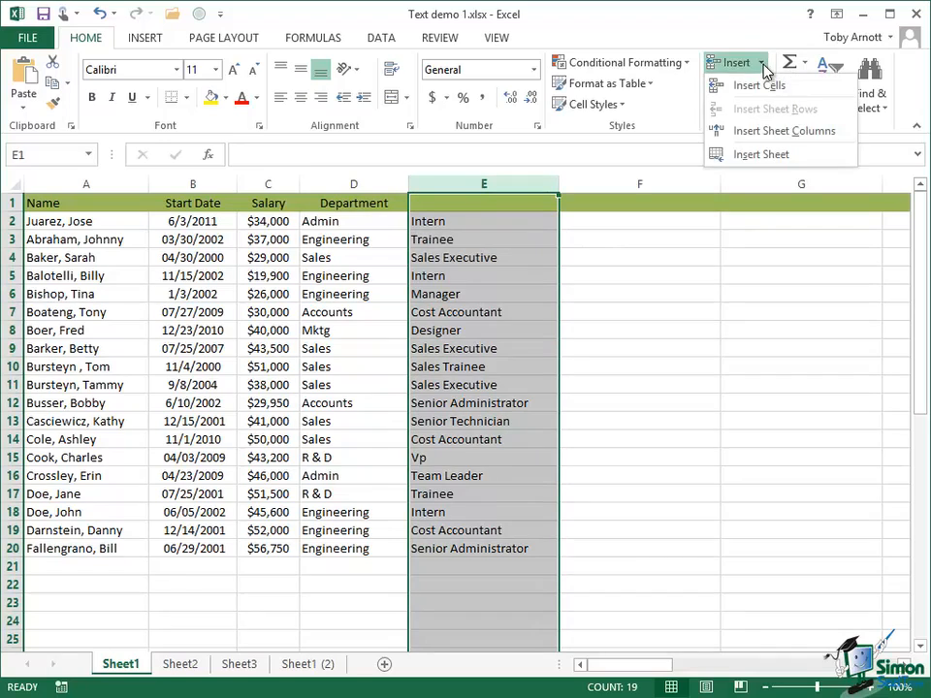
click(773, 131)
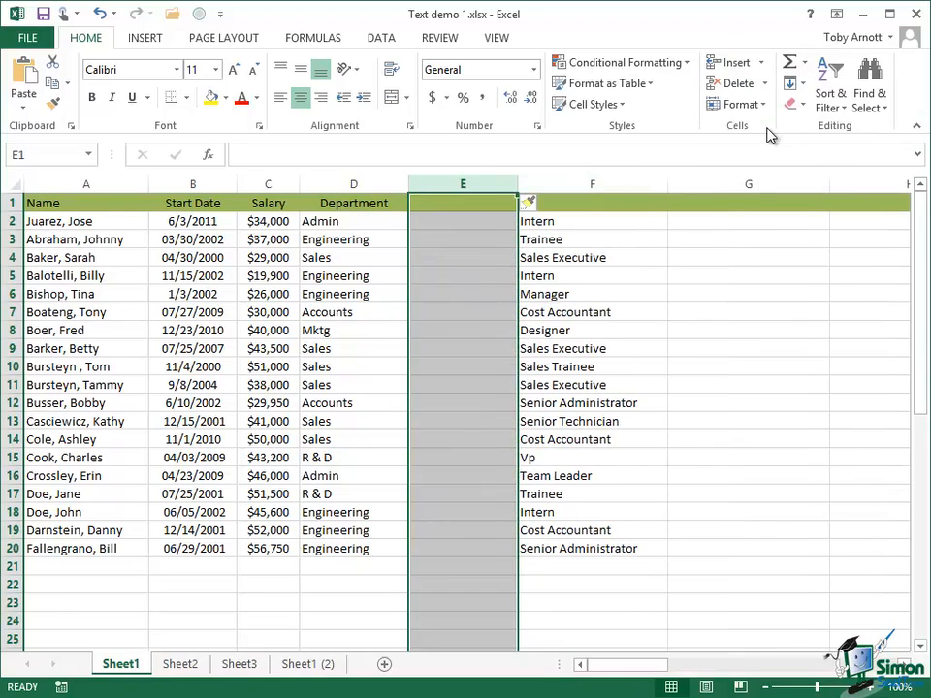
click(466, 223)
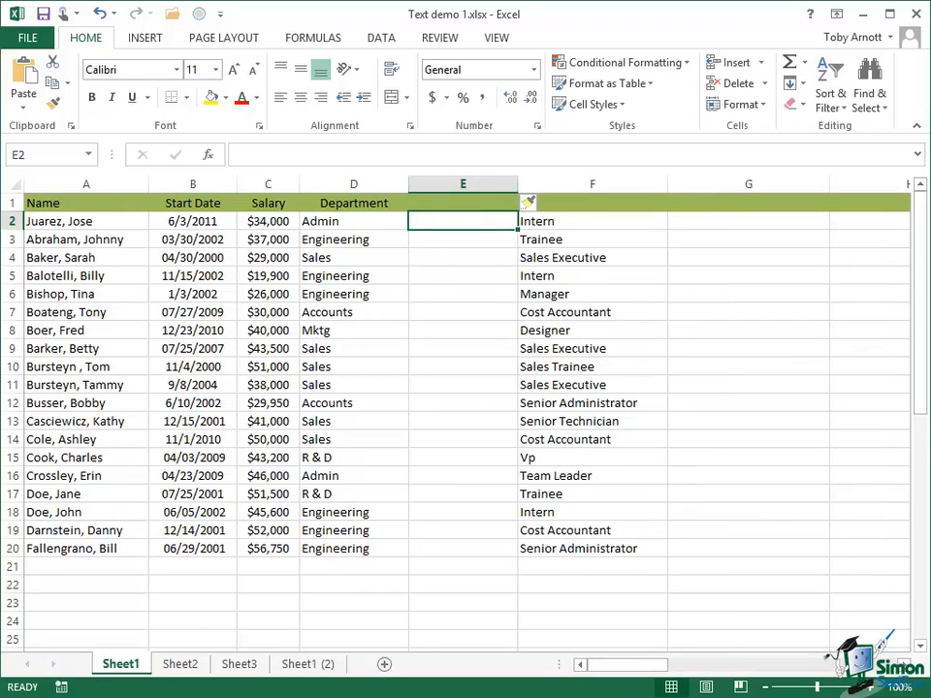
Enter =SUBSTITUTE(D2,"Mktg","Marketing") in E2, which returns Admin
text(=SUB)
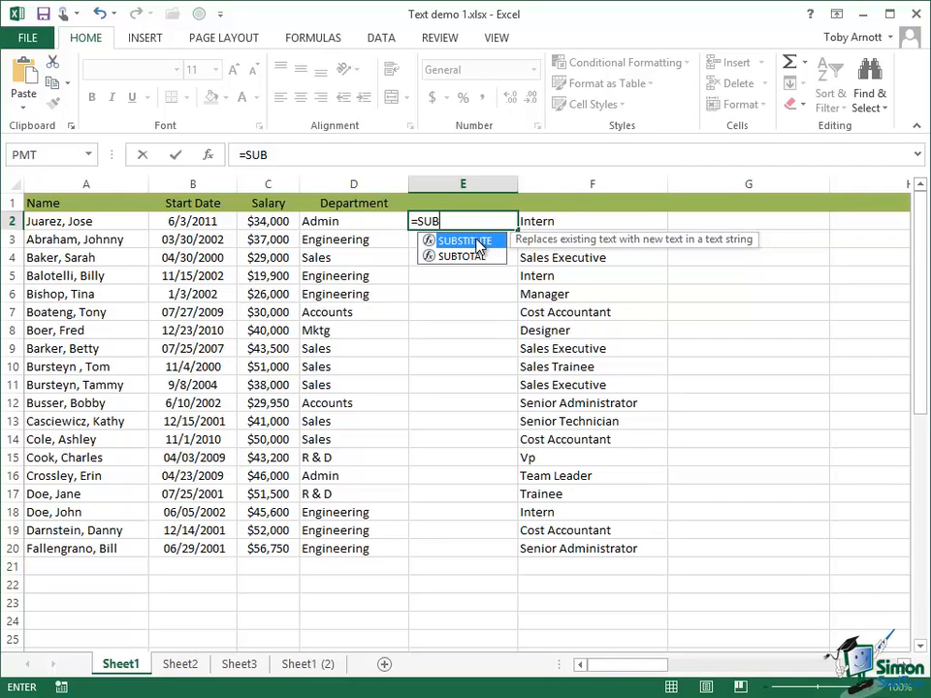
double_click(464, 241)
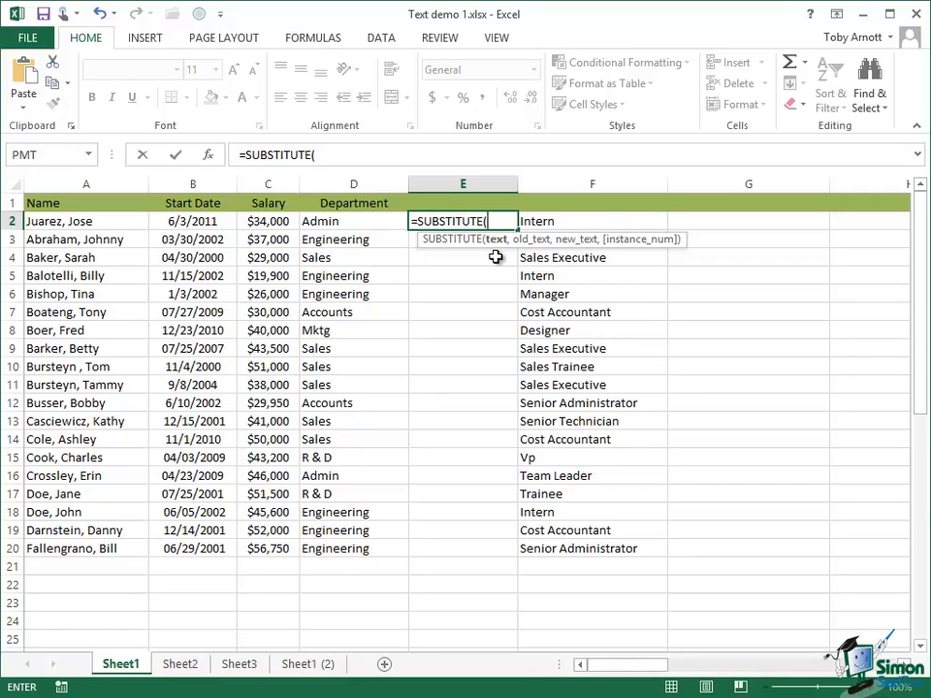
text(D2,)
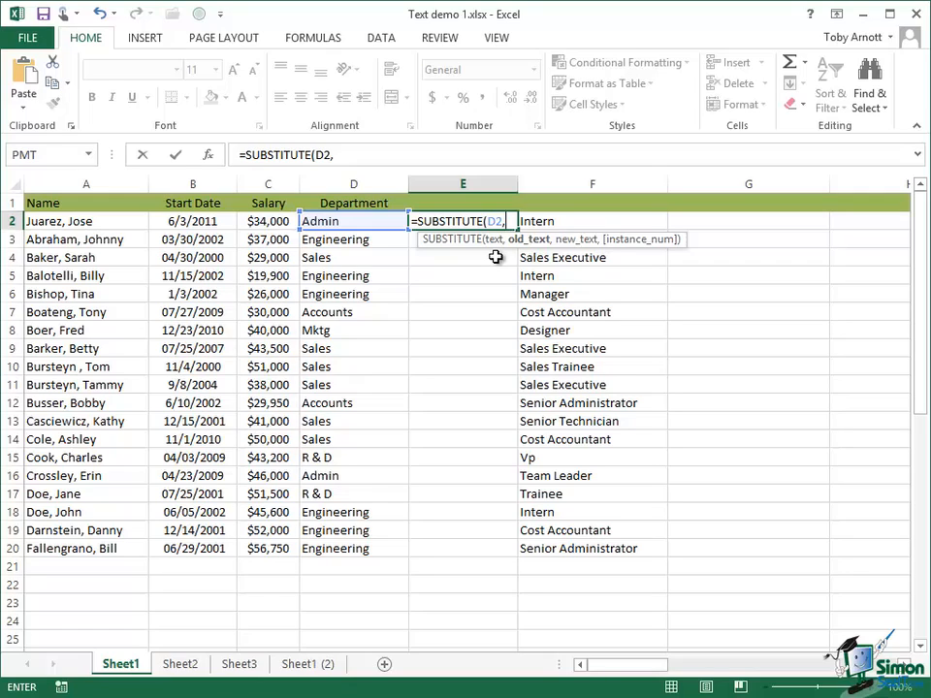
text("Mktg")
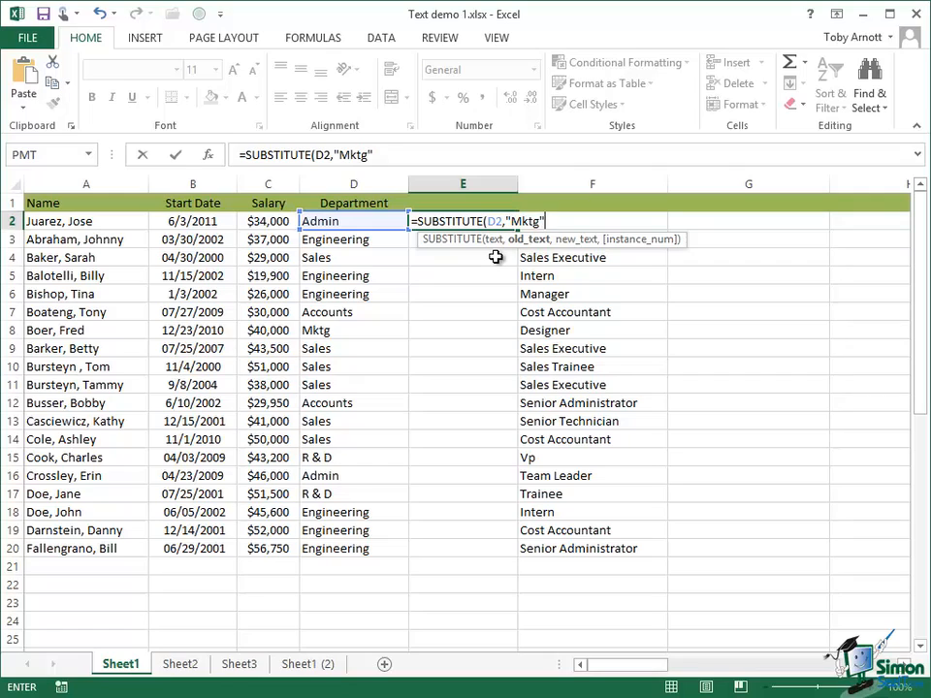
text(,)
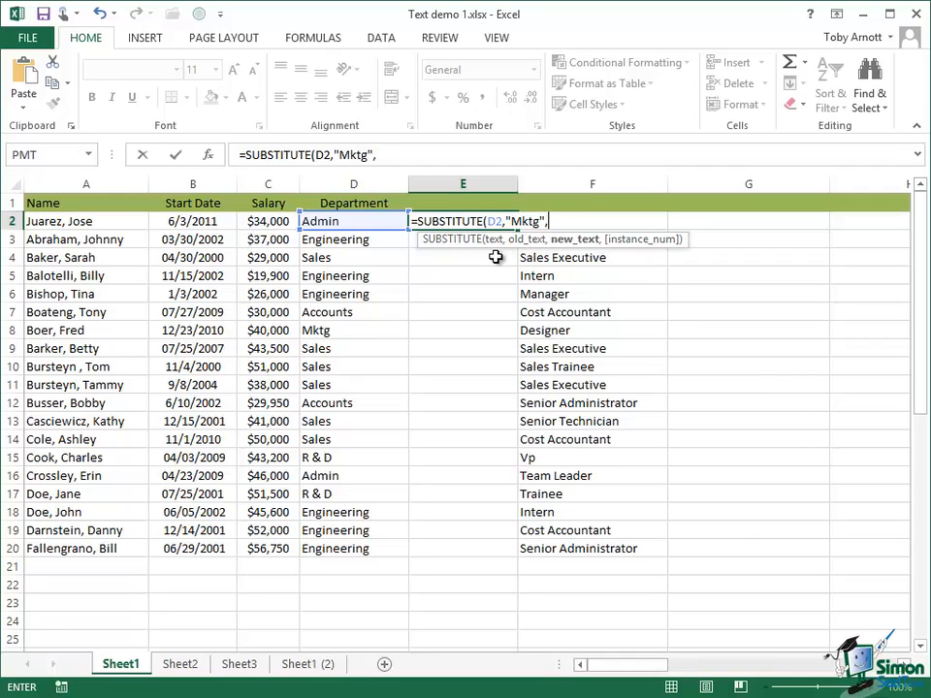
text("M)
text(arket)
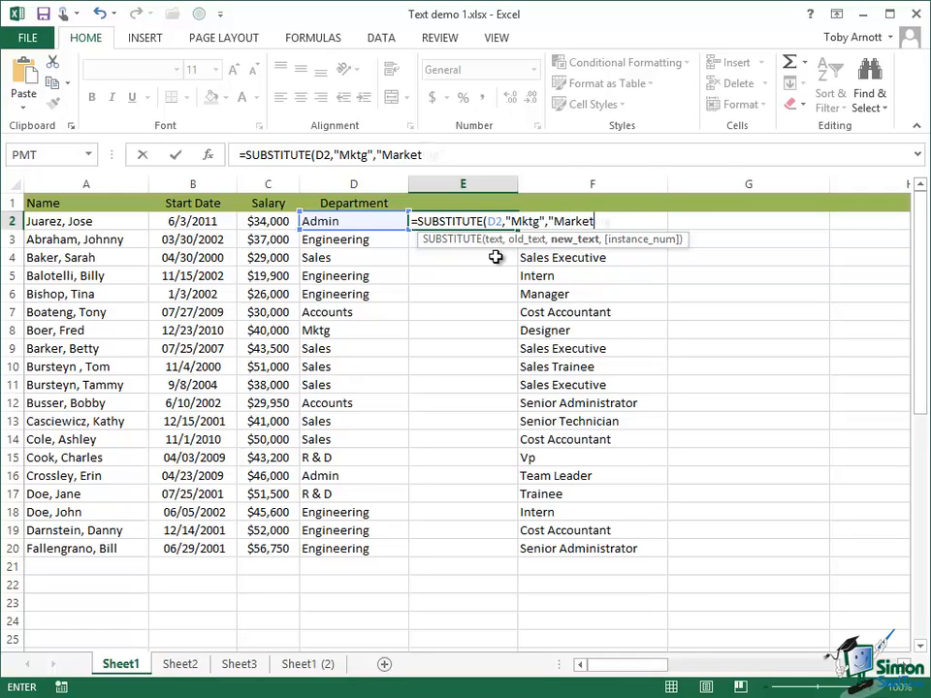
text(ing")
click(177, 155)
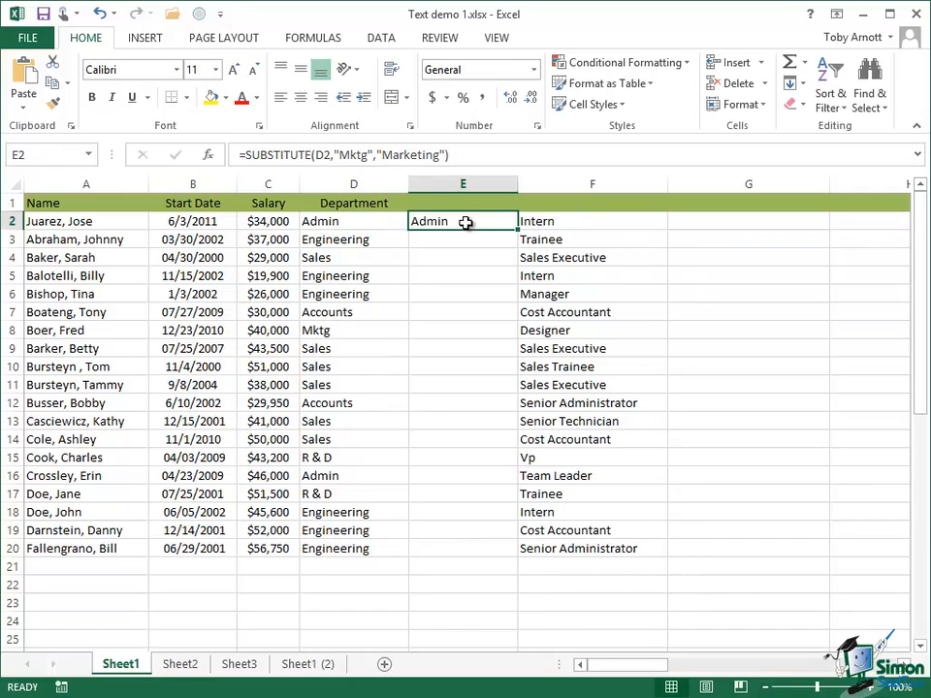
Fill the SUBSTITUTE formula down E2:E20 with Ctrl+D
drag(467, 222, 464, 552)
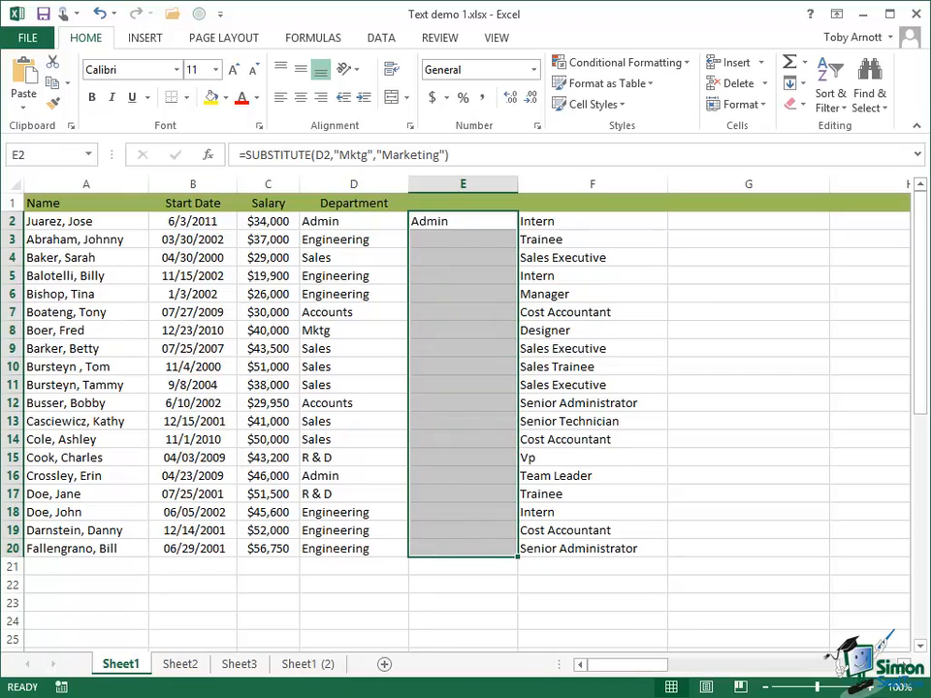
key(ctrl+d)
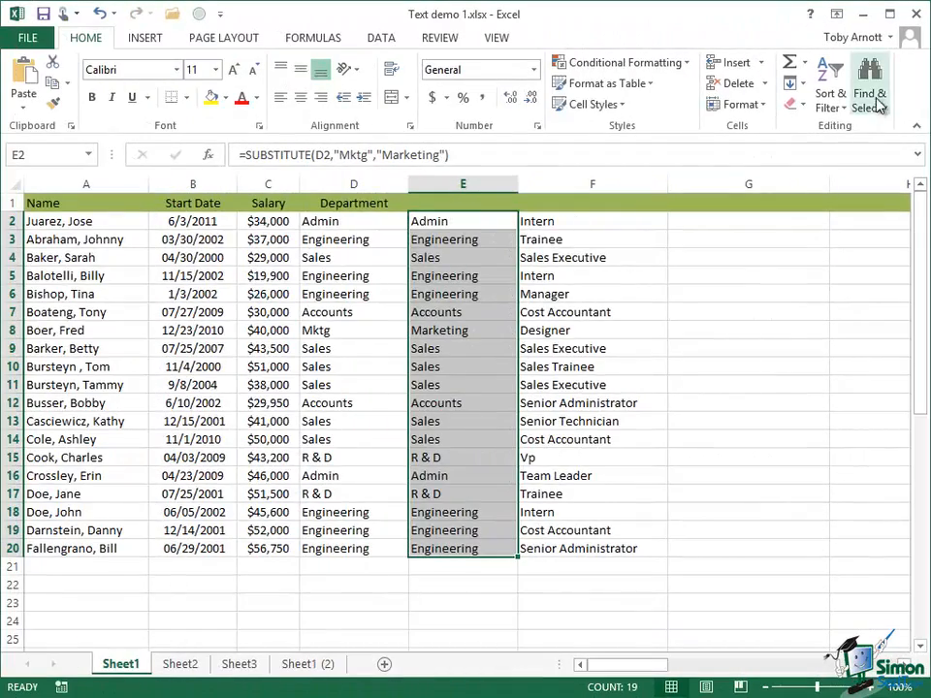
Open Find and Replace to replace Mktg with Marketing in the Department column
click(878, 100)
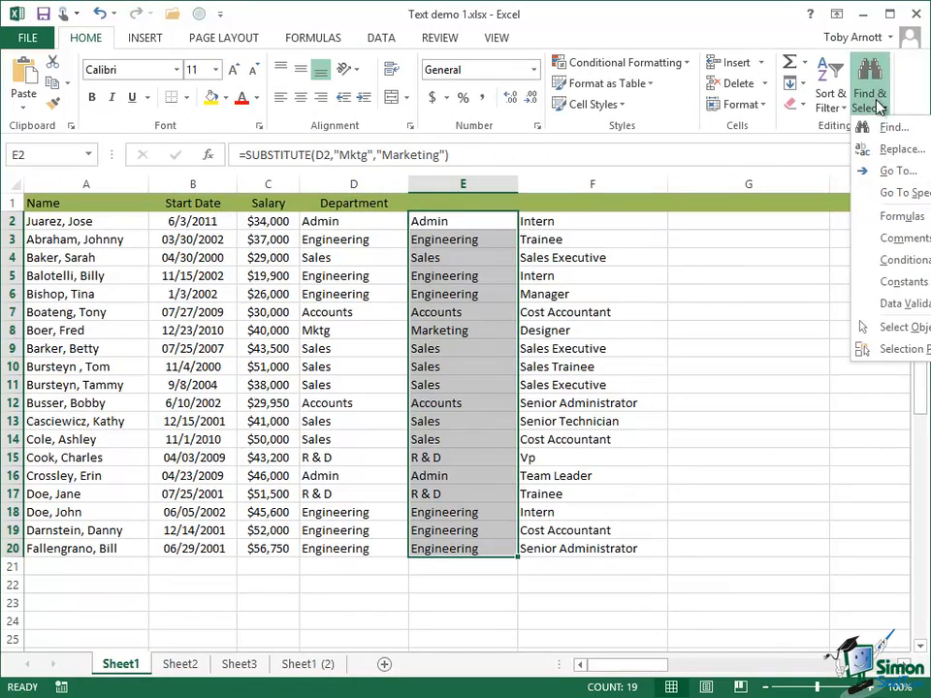
click(883, 151)
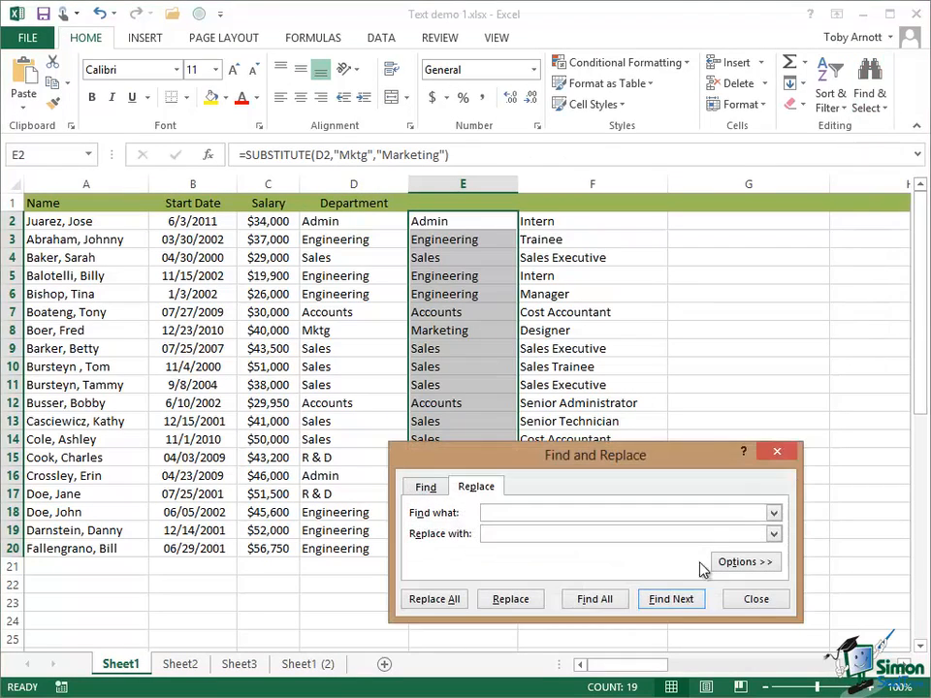
click(498, 534)
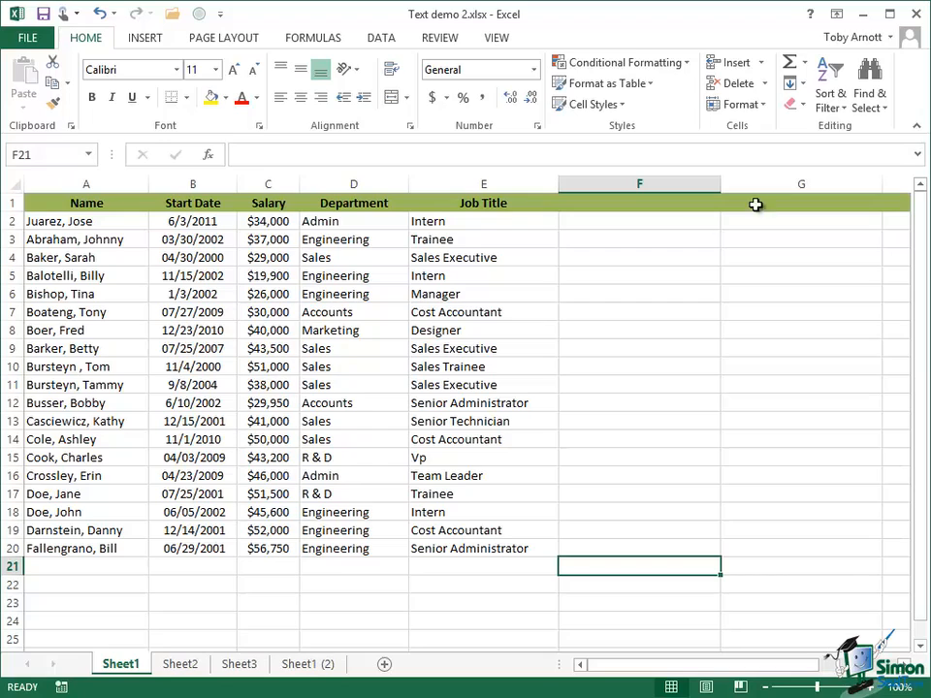
Insert an empty column B before Start Date
click(188, 179)
right_click(190, 191)
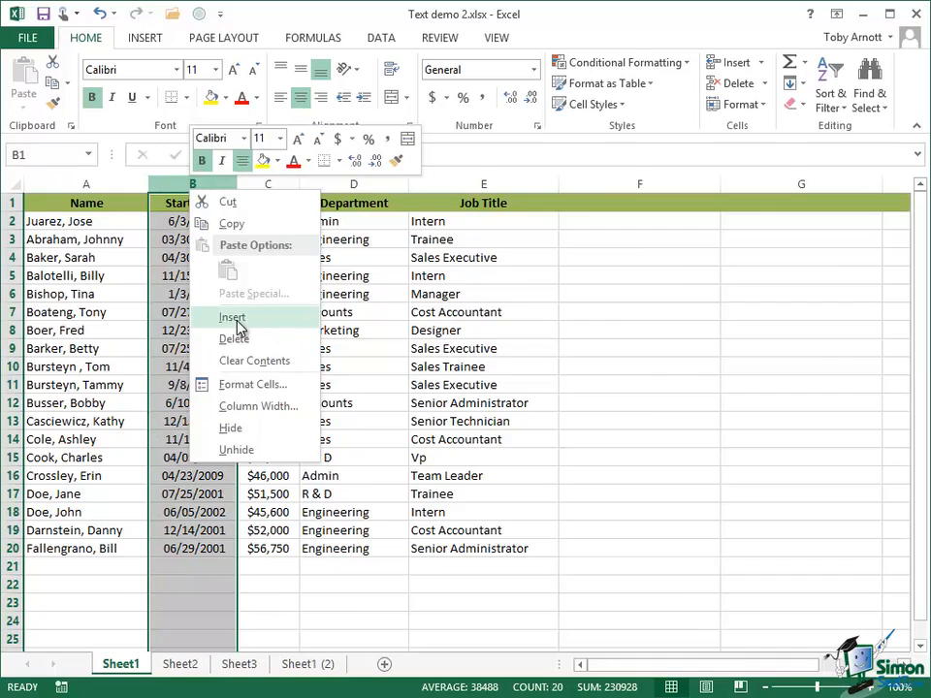
click(236, 320)
Enter =LEN(A2) in B2, giving 13, and check the characters of the name in A2
click(202, 226)
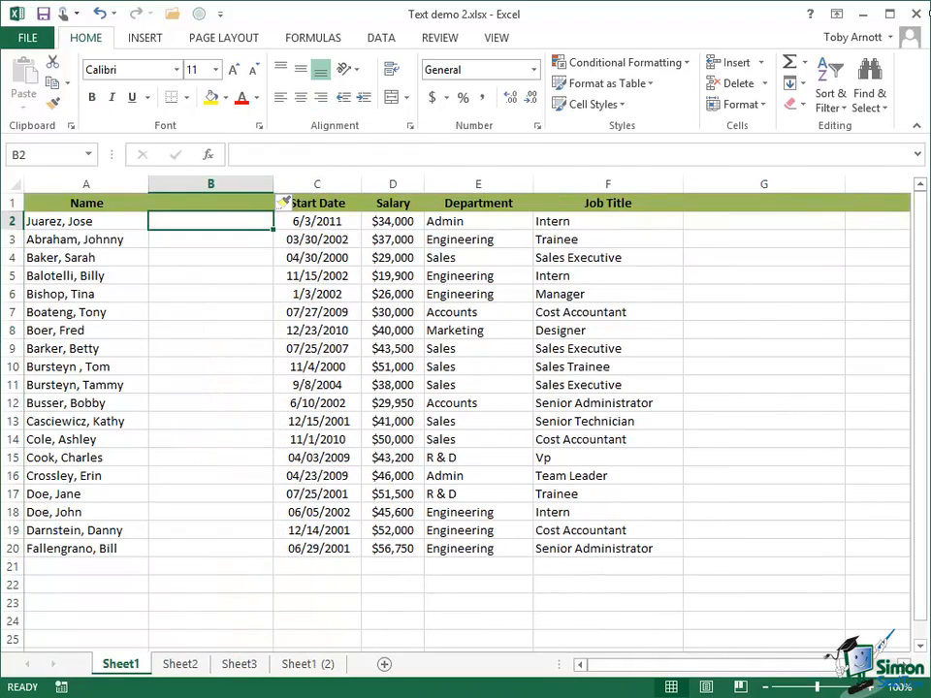
text(=L)
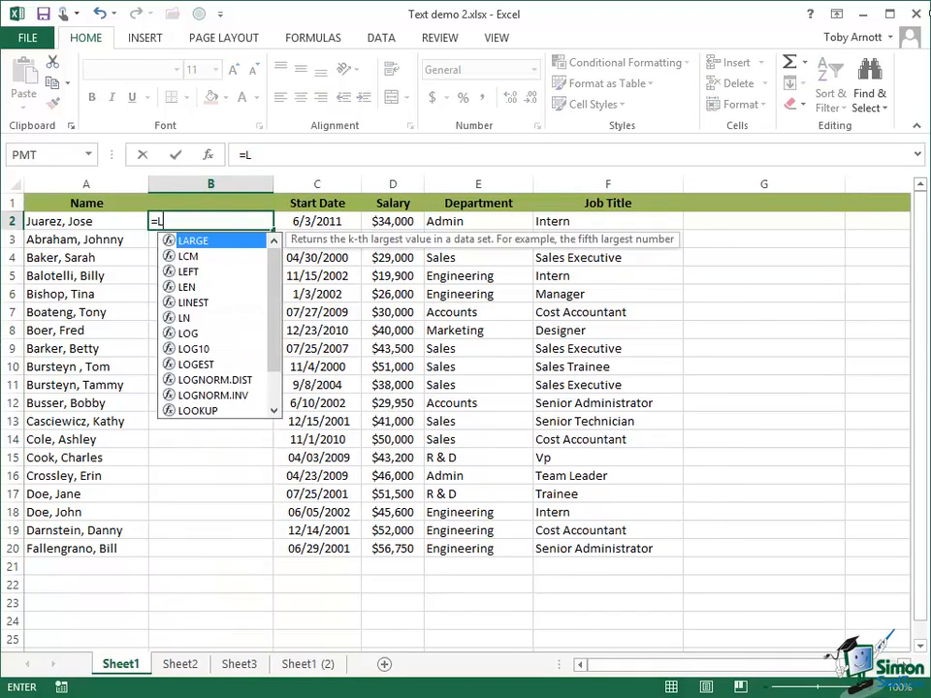
text(EN()
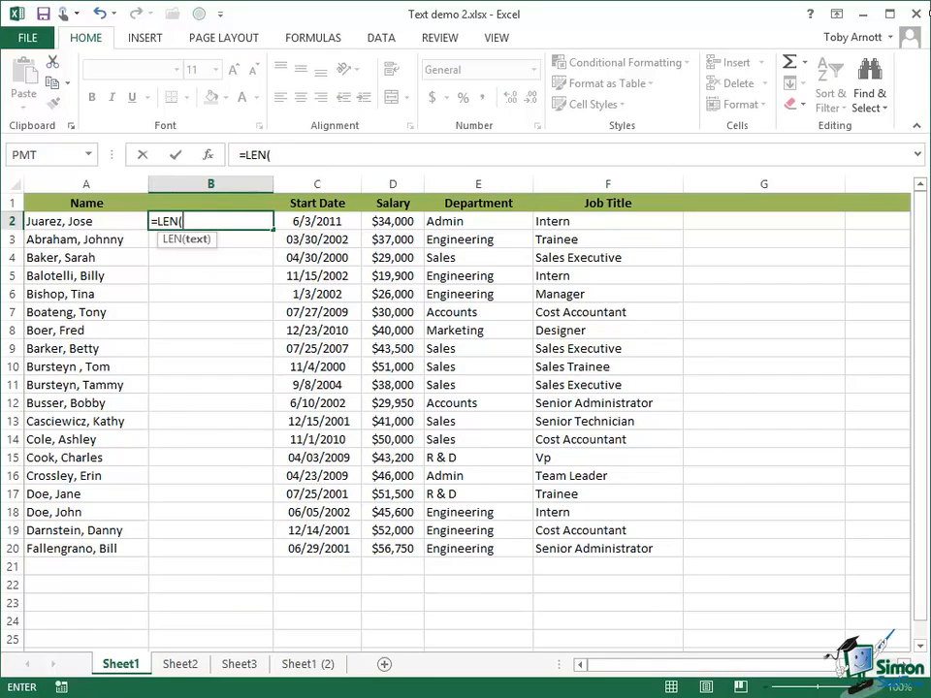
text(A2))
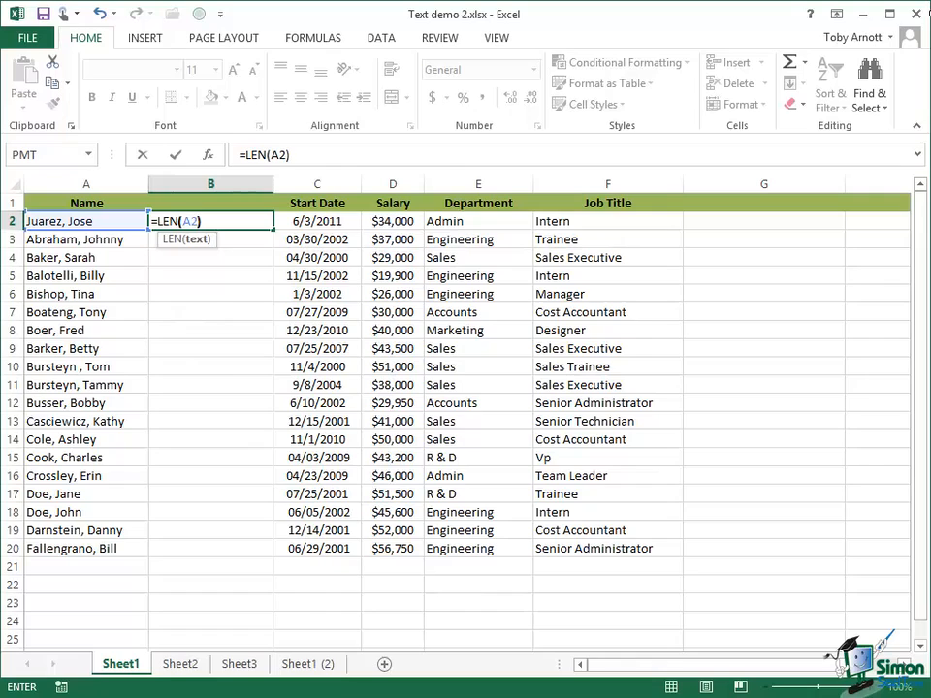
click(178, 157)
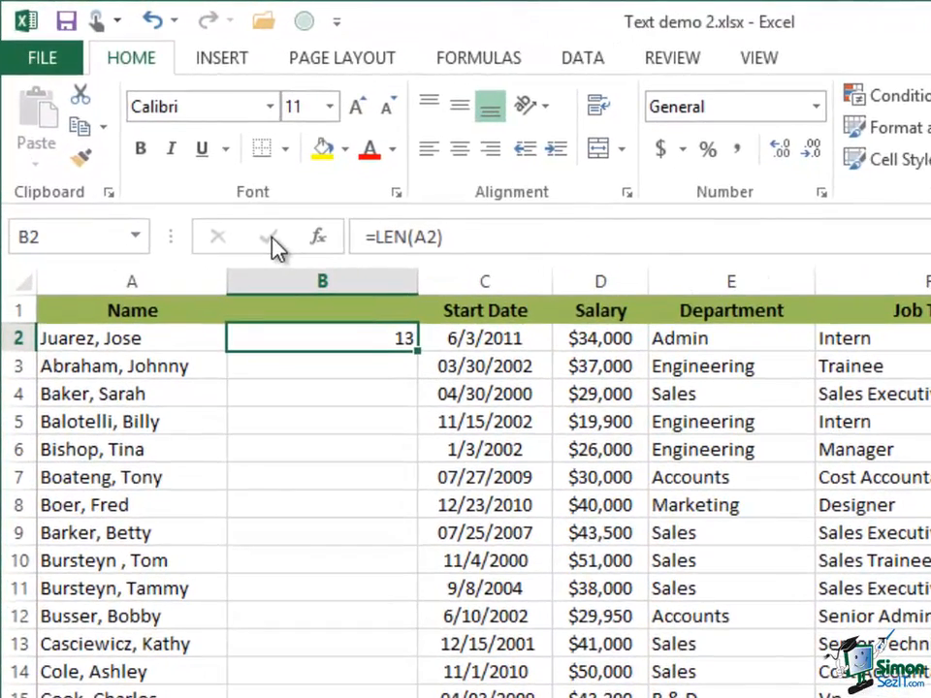
click(119, 339)
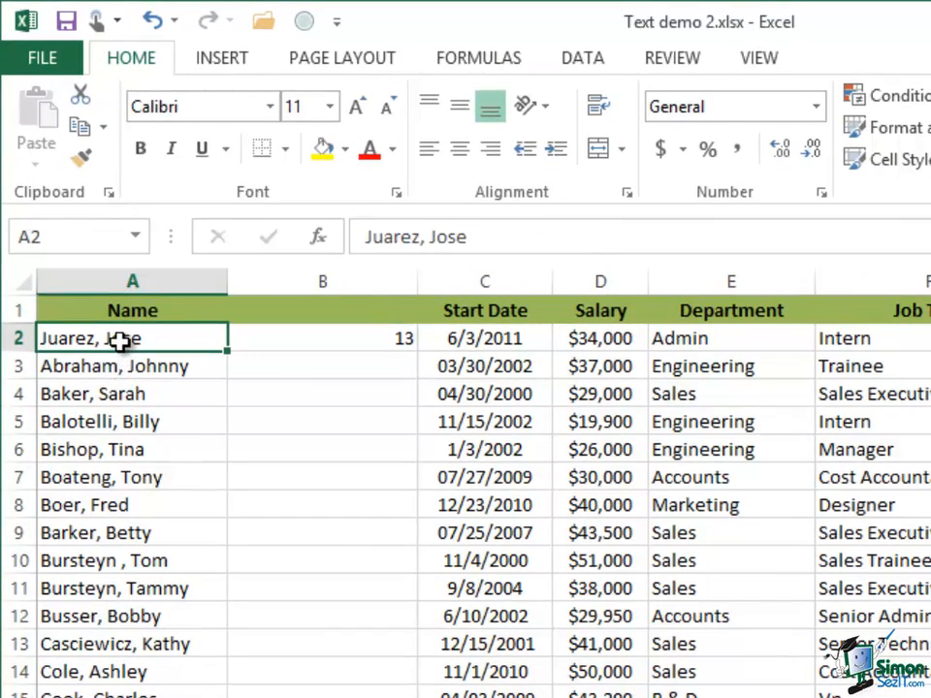
click(522, 236)
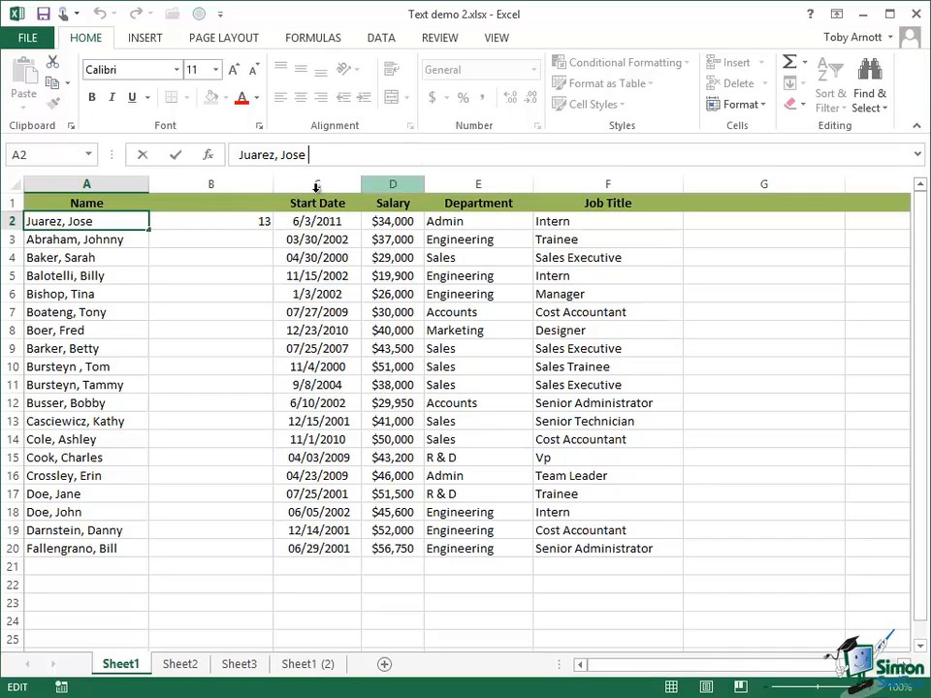
Rewrite B2's formula from =LEN(A2) to =TRIM(A2)
click(262, 222)
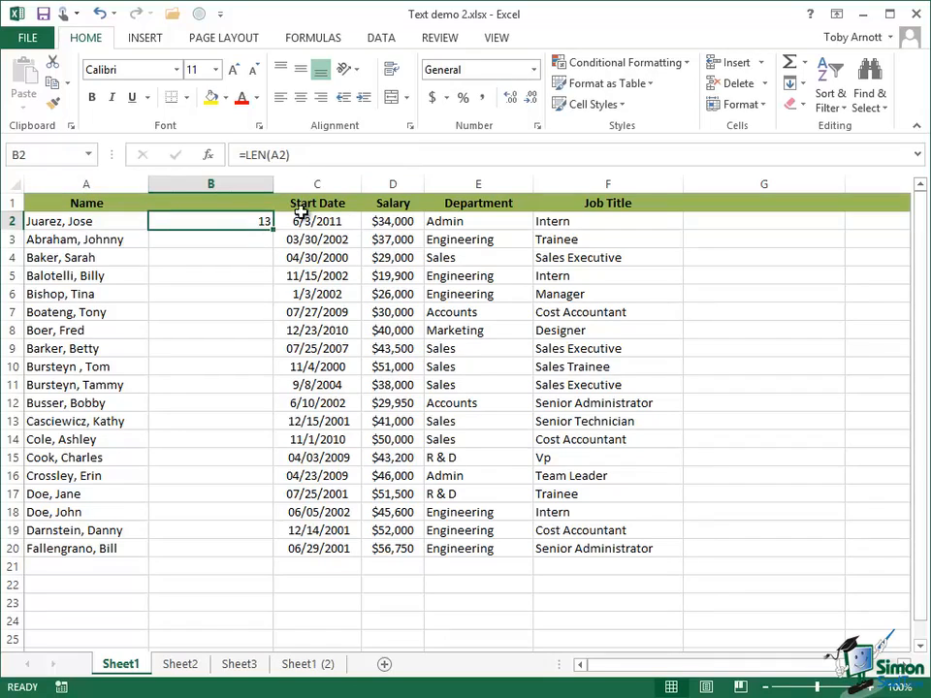
click(276, 153)
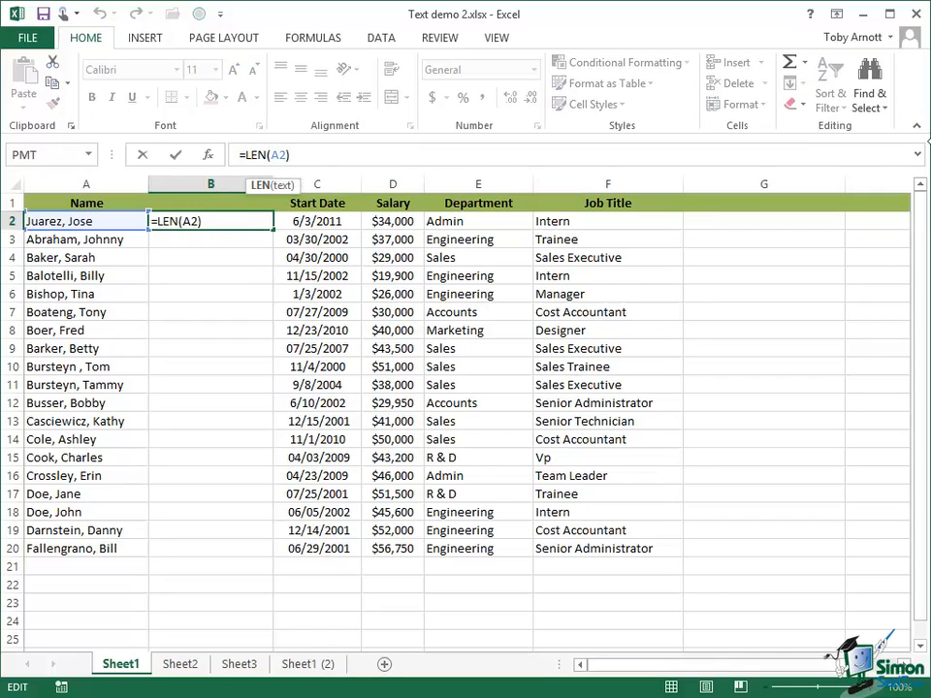
key(BackSpace)
key(BackSpace)
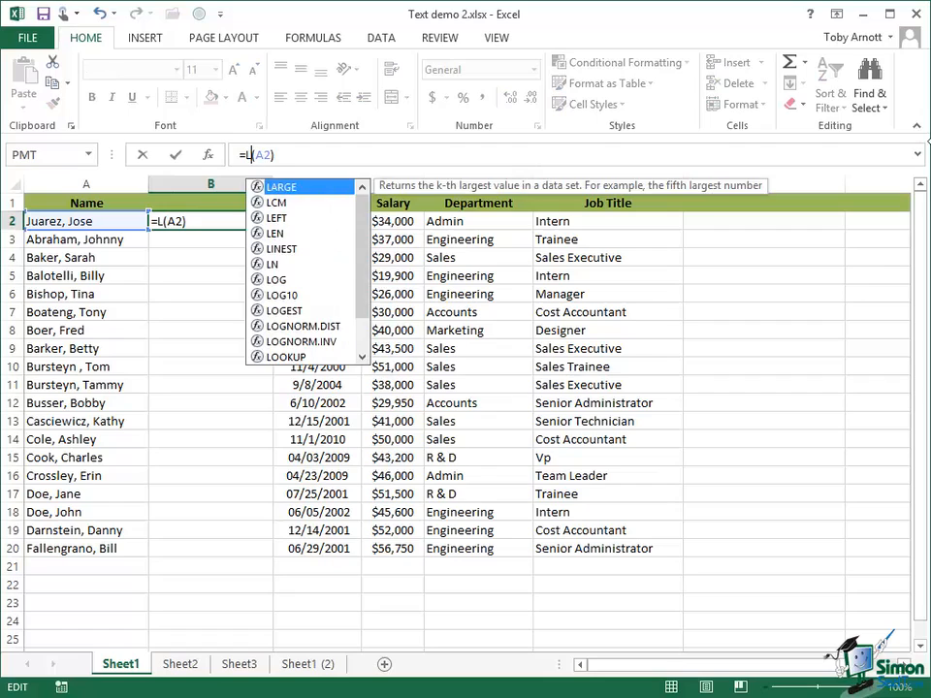
key(BackSpace)
text(TRI)
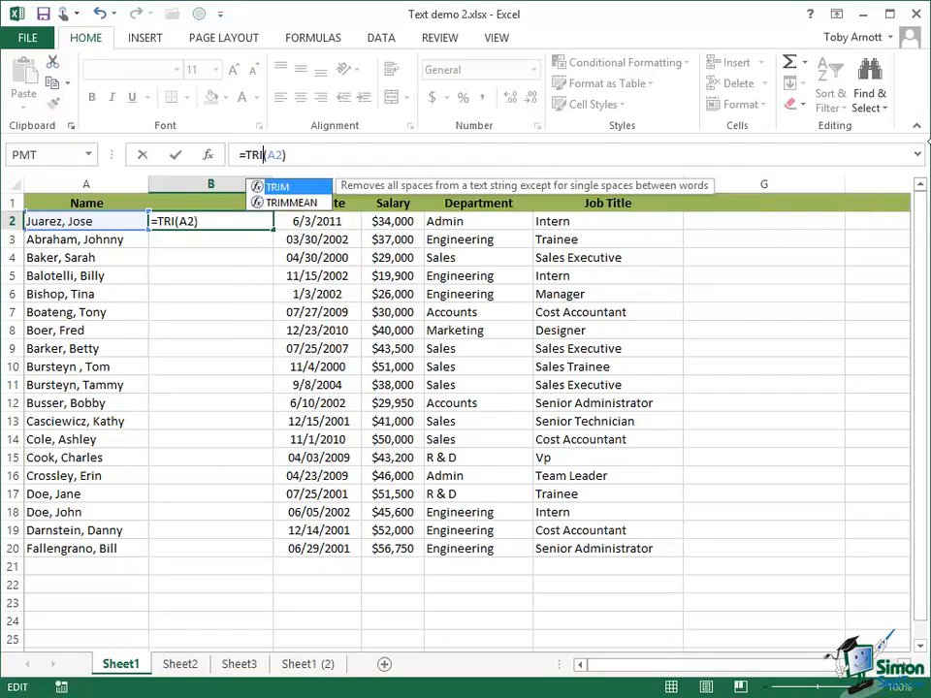
text(M)
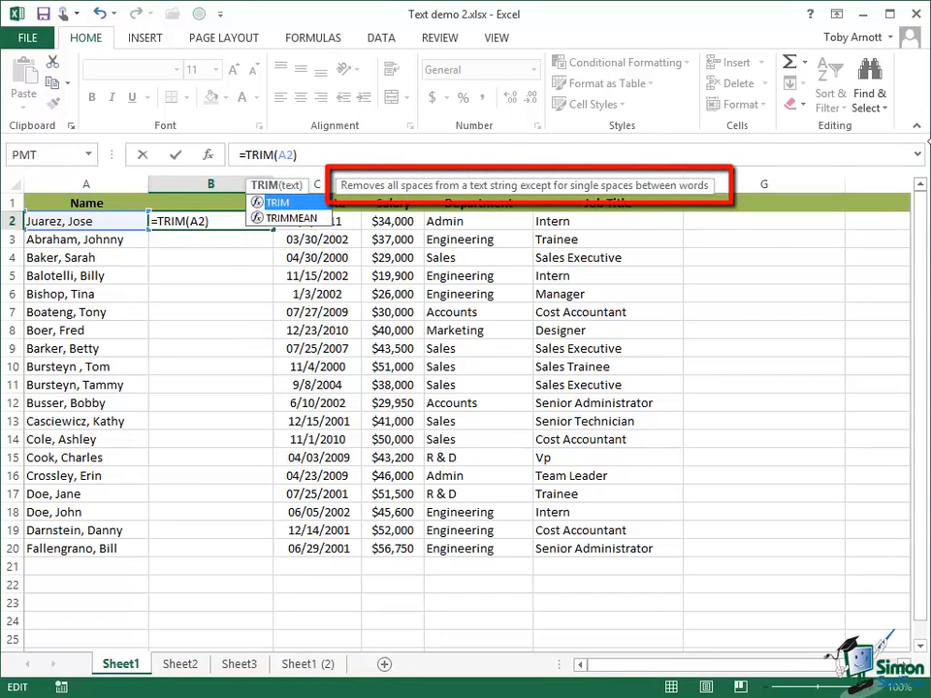